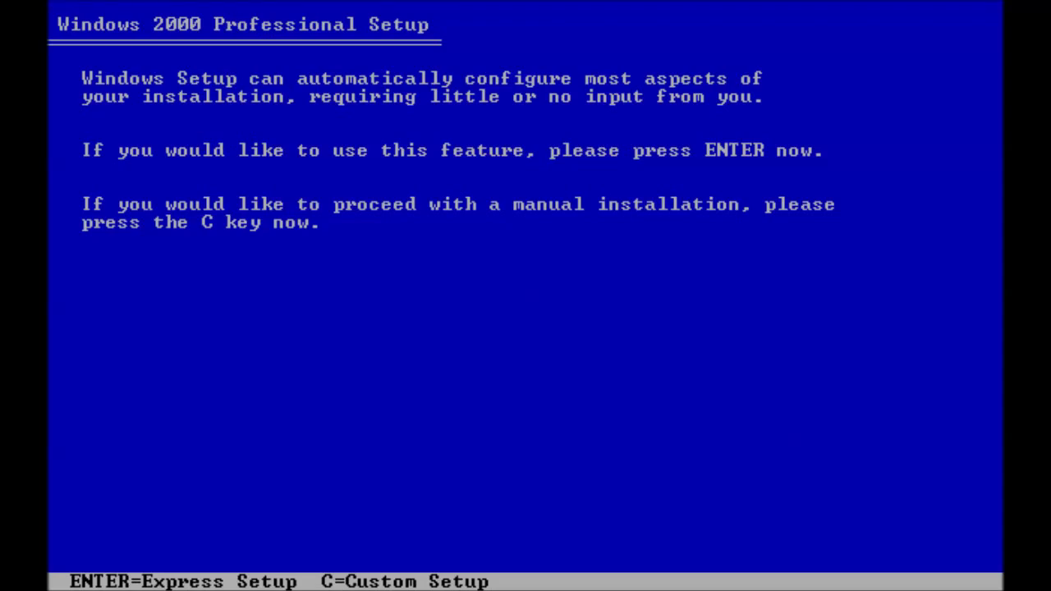
- Choose the express setup for the Windows installation and accept the licensing agreement
{"action": "key", "text": "Return"}
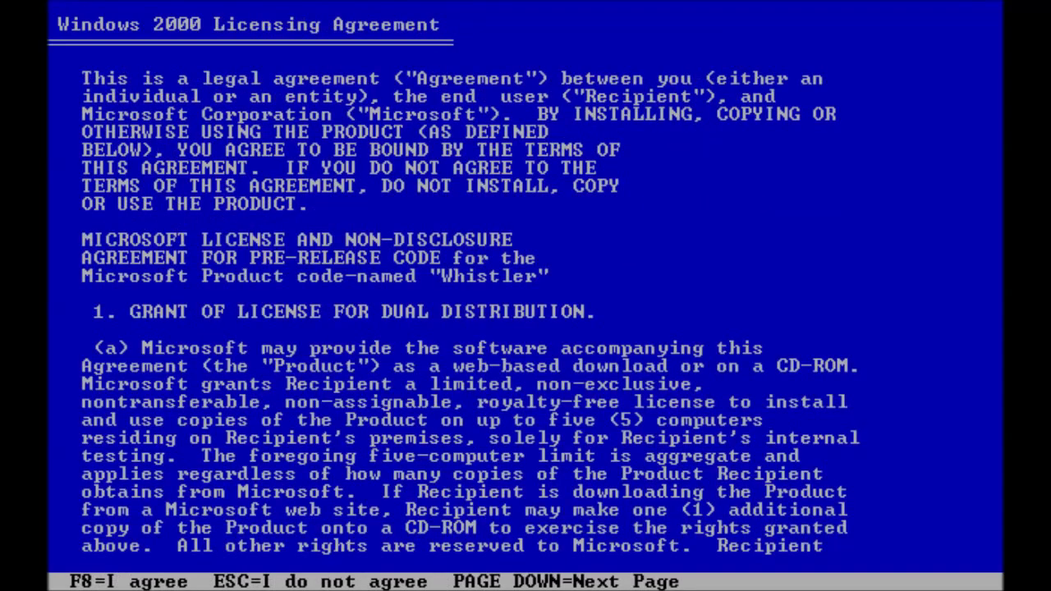
{"action": "key", "text": "F8"}
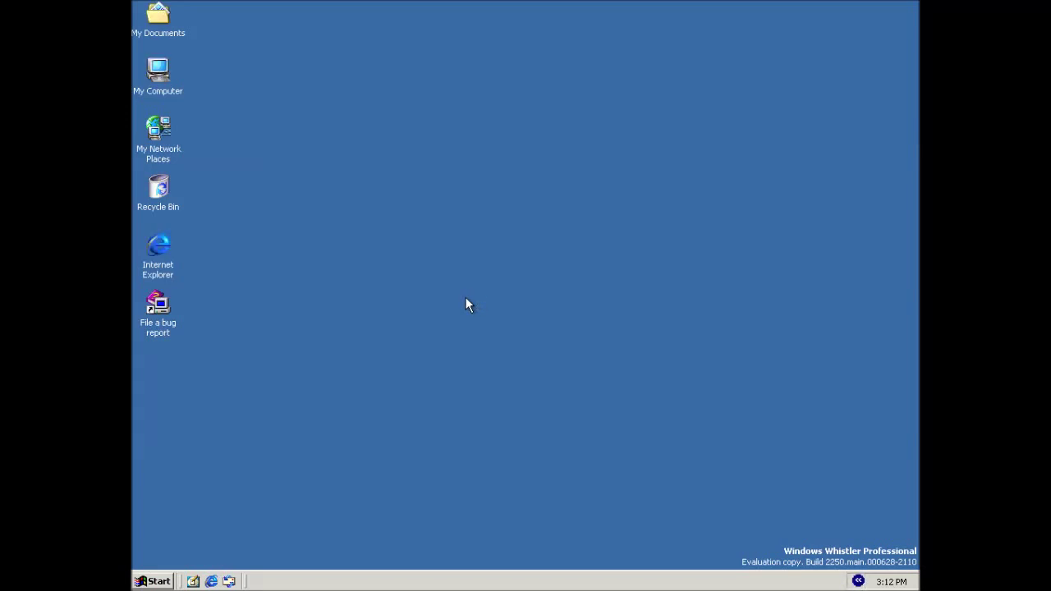
- Open the My Documents folder in a maximized window and switch its view to Tiles
{"action": "left_click", "coordinate": [143, 582]}
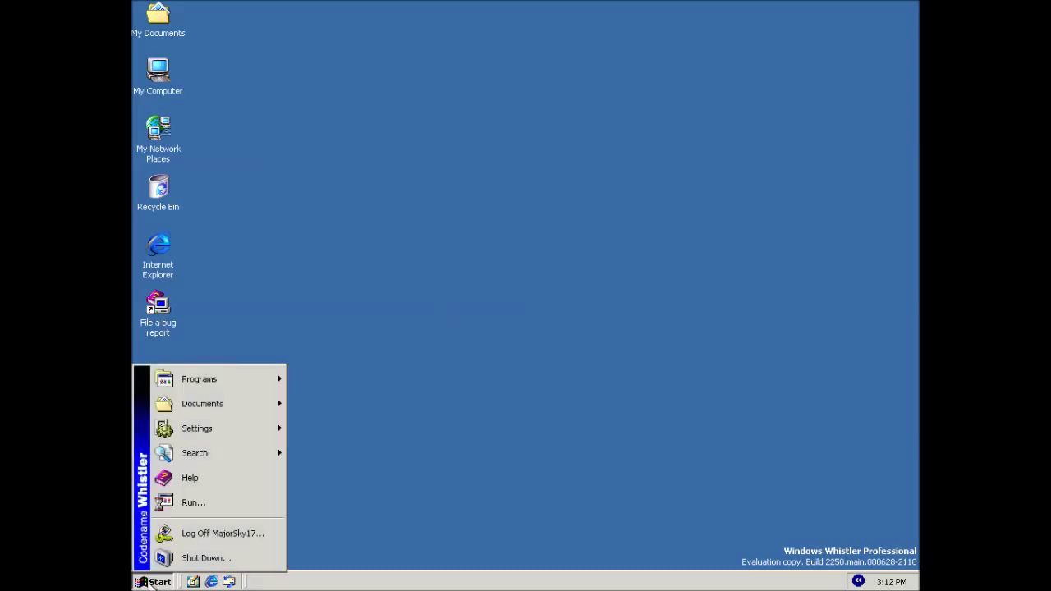
{"action": "mouse_move", "coordinate": [219, 413]}
{"action": "left_click", "coordinate": [313, 401]}
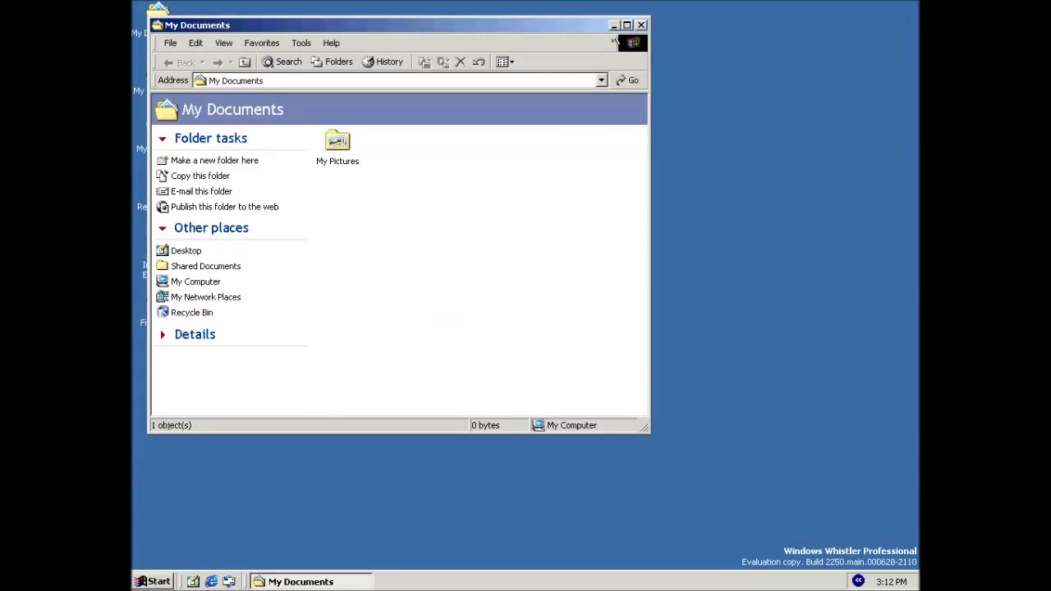
{"action": "left_click", "coordinate": [627, 25]}
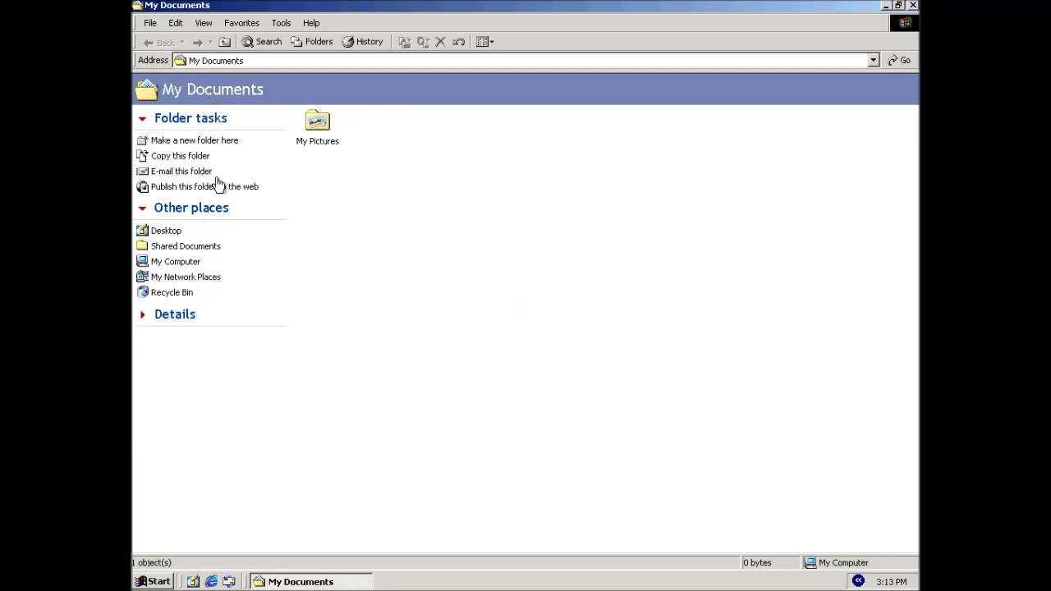
{"action": "left_click", "coordinate": [206, 24]}
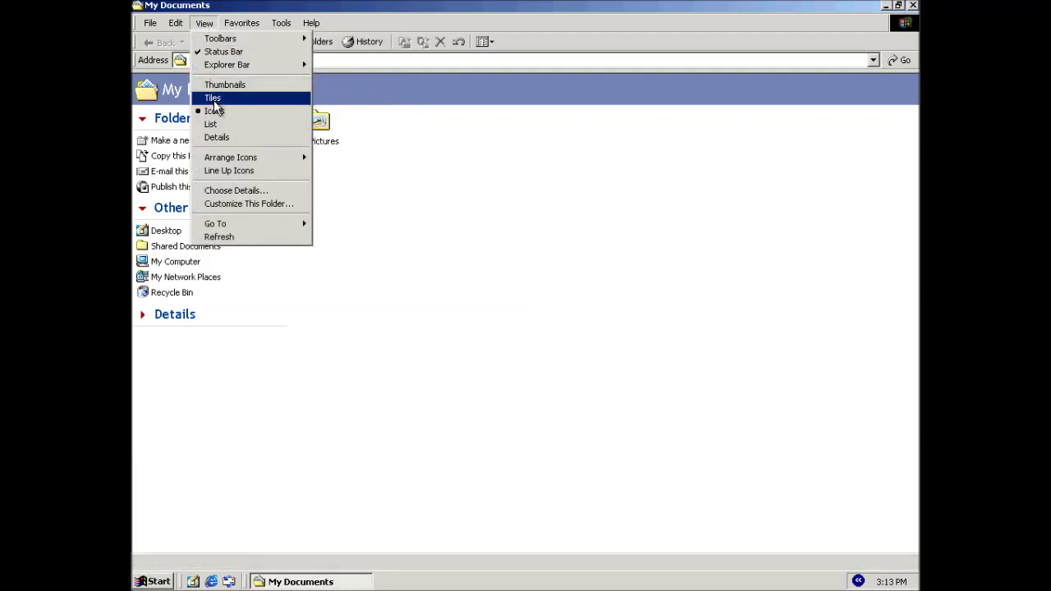
{"action": "left_click", "coordinate": [214, 99]}
- Open the My Pictures folder, show it in Tiles view with the Sample picture selected, and close the window
{"action": "double_click", "coordinate": [326, 130]}
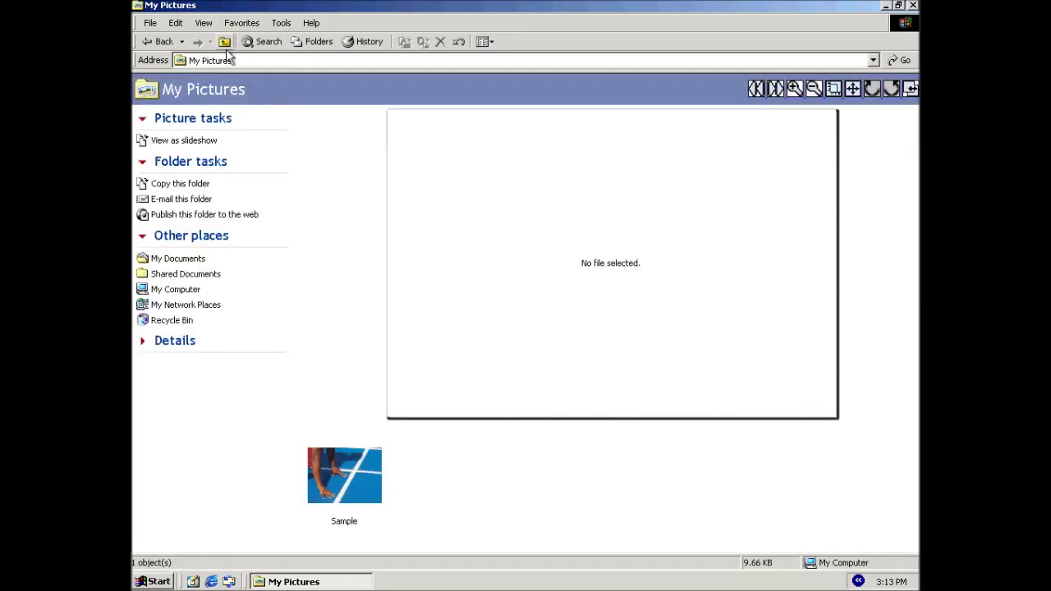
{"action": "left_click", "coordinate": [203, 22]}
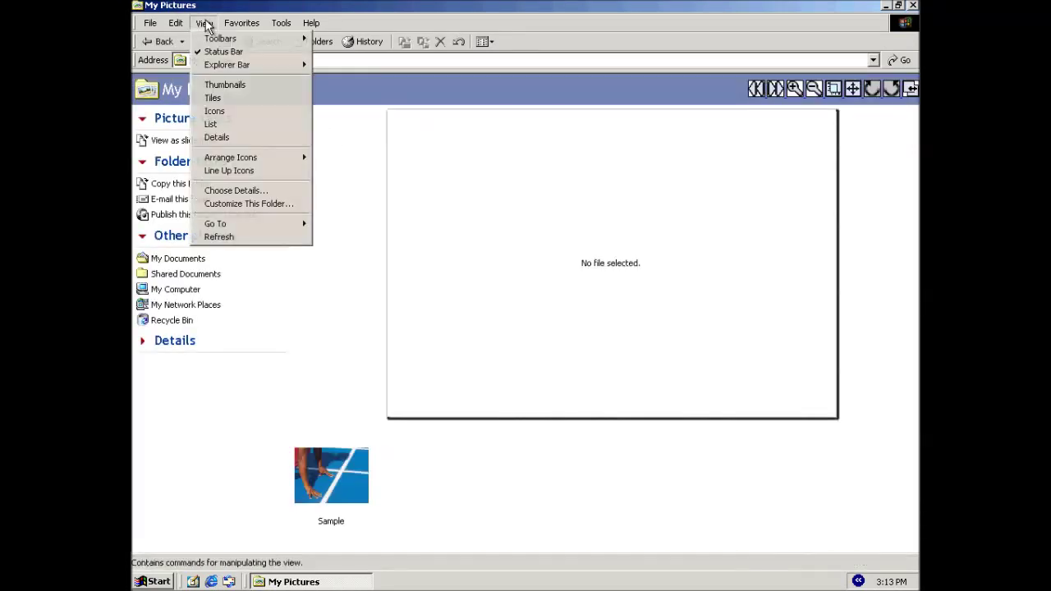
{"action": "left_click", "coordinate": [217, 99]}
{"action": "left_click", "coordinate": [327, 457]}
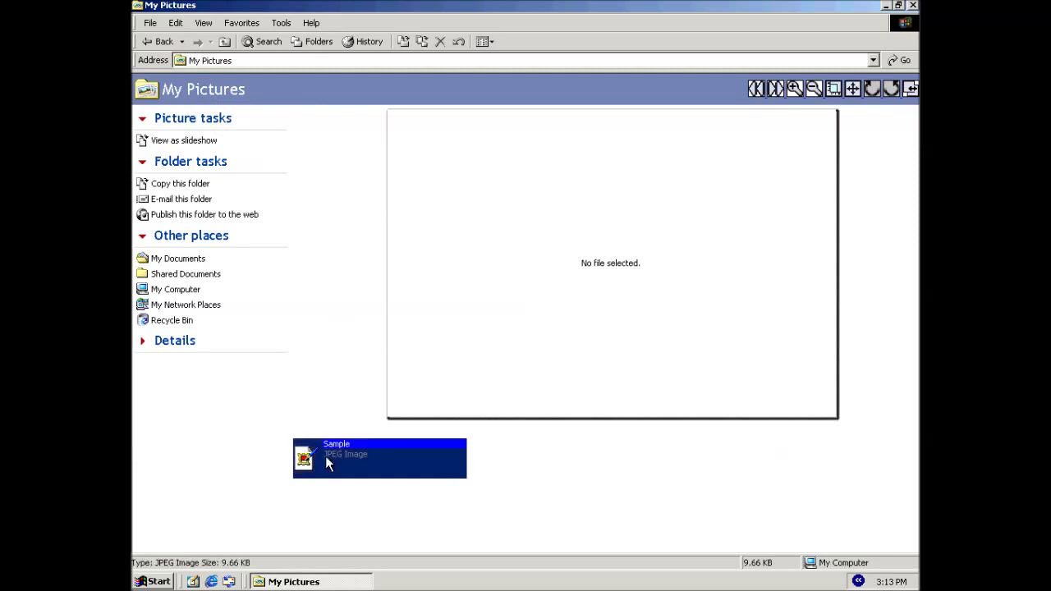
{"action": "left_click", "coordinate": [912, 4]}
- Open My Computer, select Local Disk (C:) and switch the view to Tiles
{"action": "left_click", "coordinate": [160, 78]}
{"action": "double_click", "coordinate": [159, 76]}
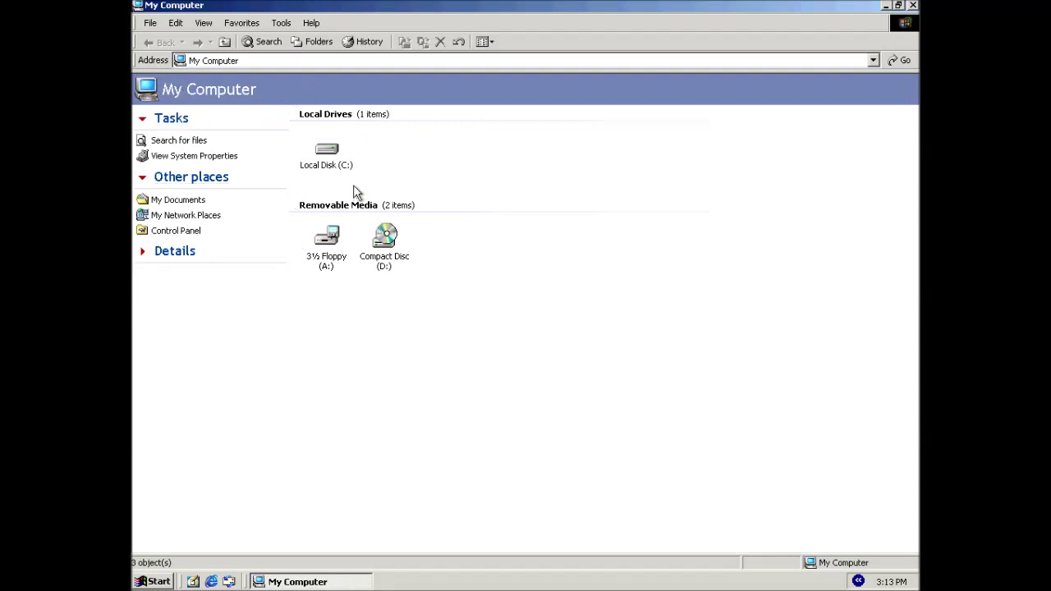
{"action": "double_click", "coordinate": [335, 168]}
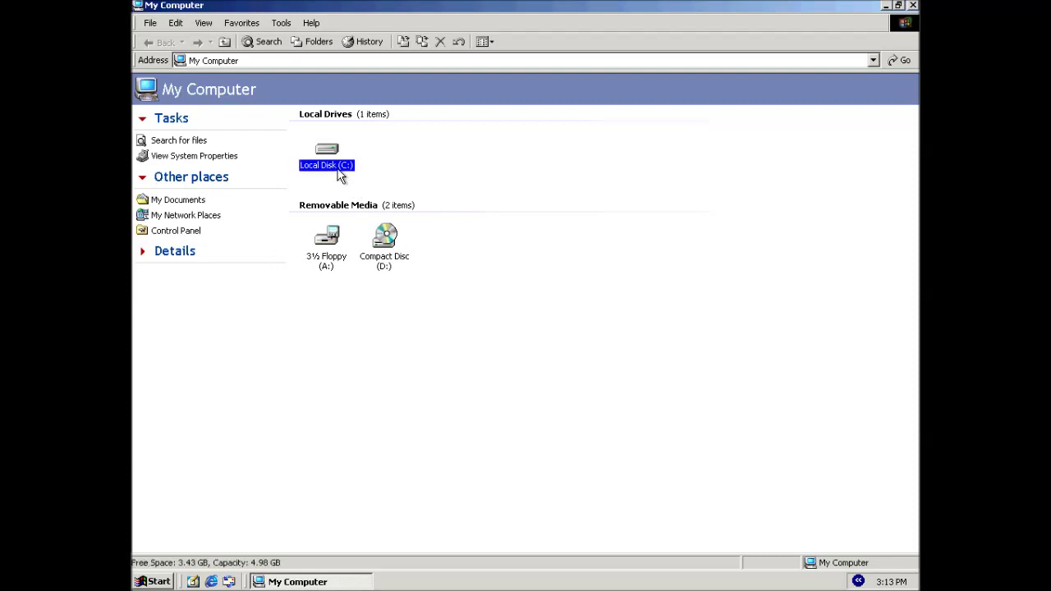
{"action": "left_click", "coordinate": [205, 23]}
{"action": "left_click", "coordinate": [210, 96]}
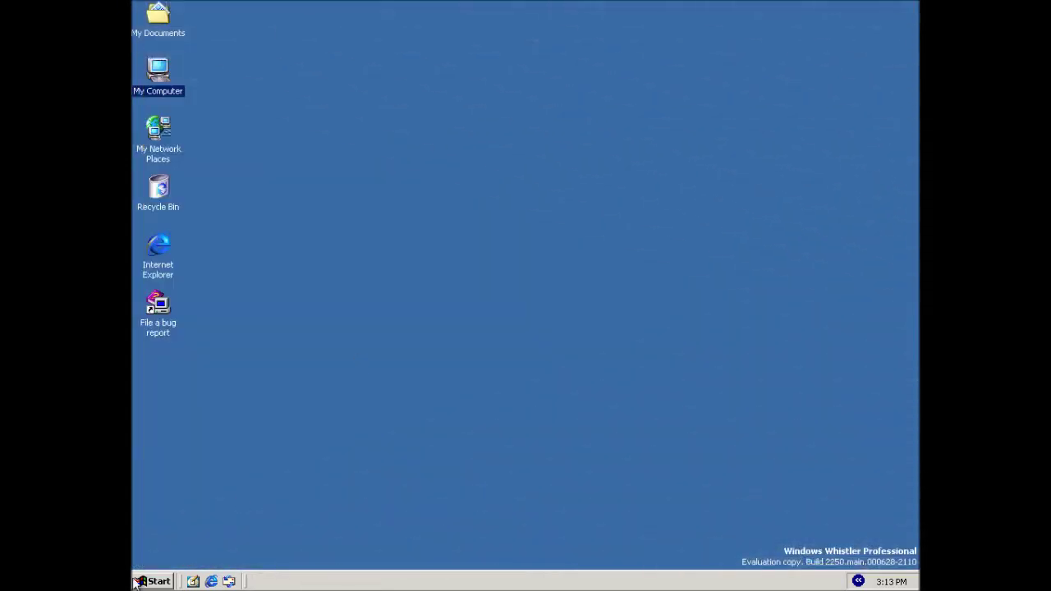
- Open User Accounts from the Control Panel, leaving only the User Accounts window open on the desktop
{"action": "left_click", "coordinate": [153, 581]}
{"action": "mouse_move", "coordinate": [220, 425]}
{"action": "left_click", "coordinate": [298, 423]}
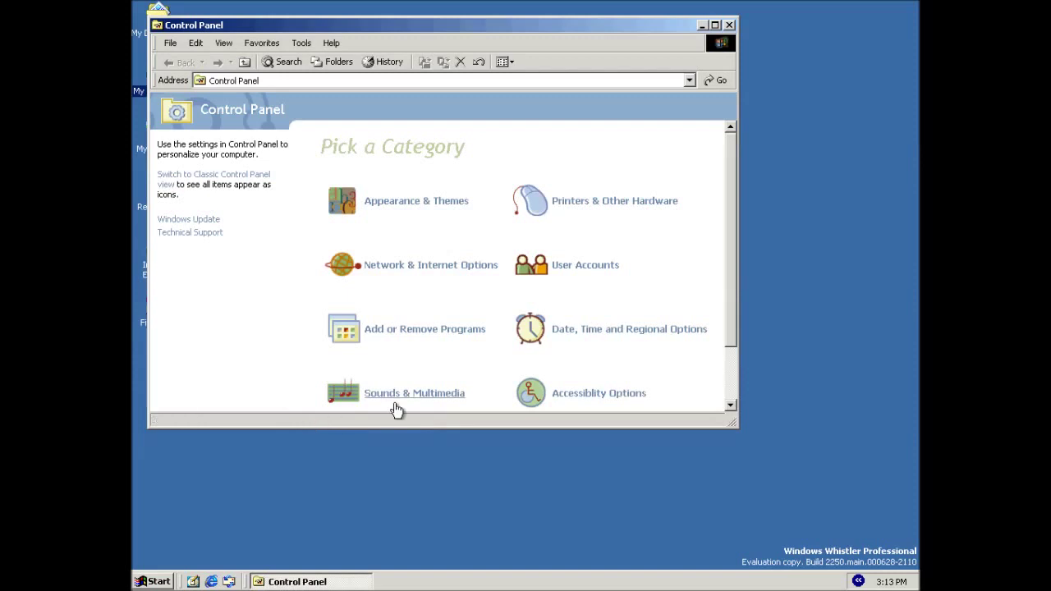
{"action": "left_click", "coordinate": [715, 25]}
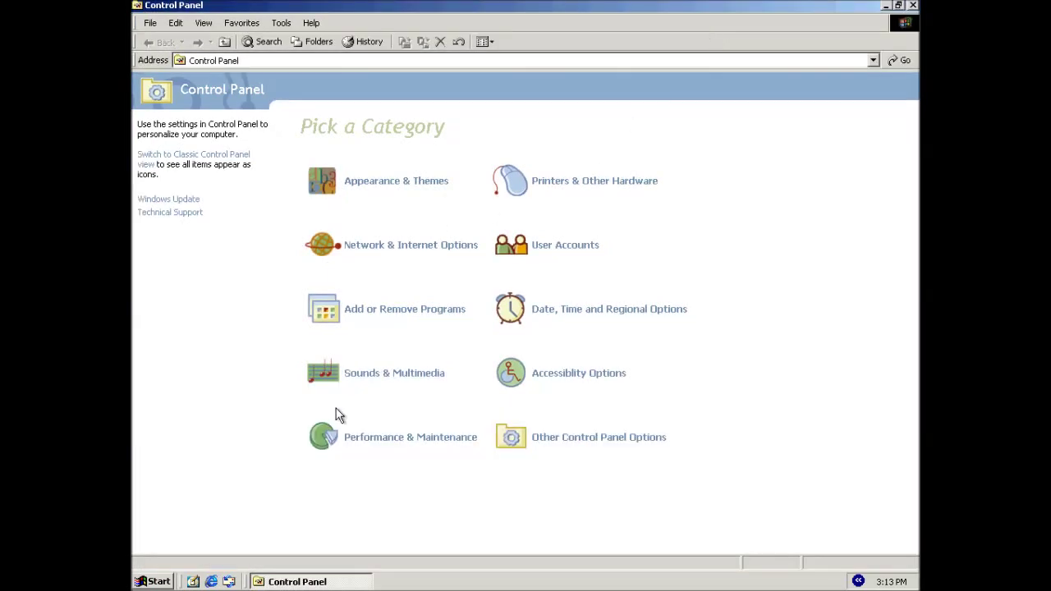
{"action": "left_click", "coordinate": [548, 251]}
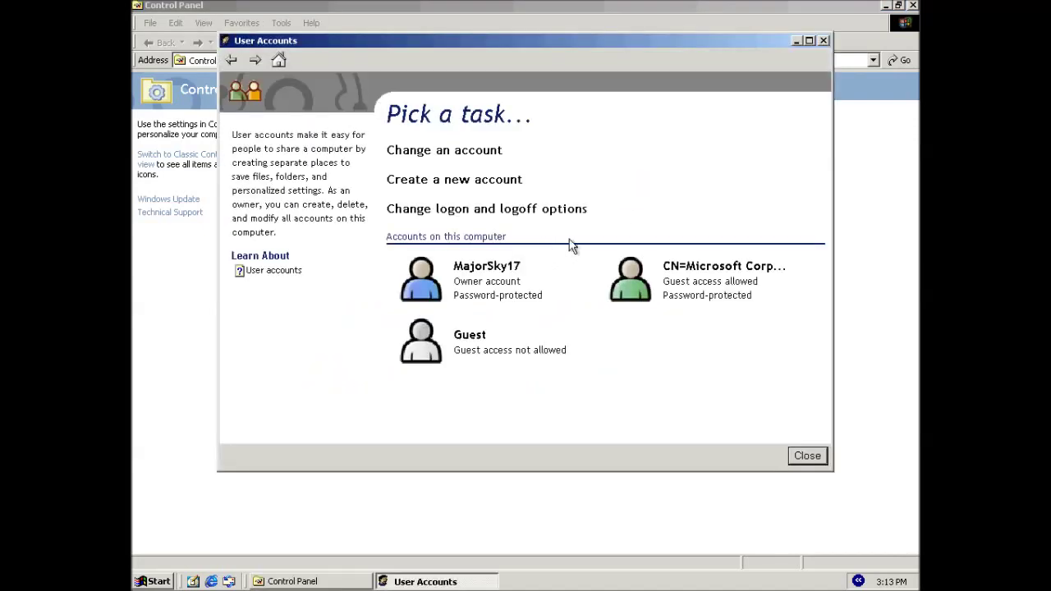
{"action": "left_click", "coordinate": [914, 6]}
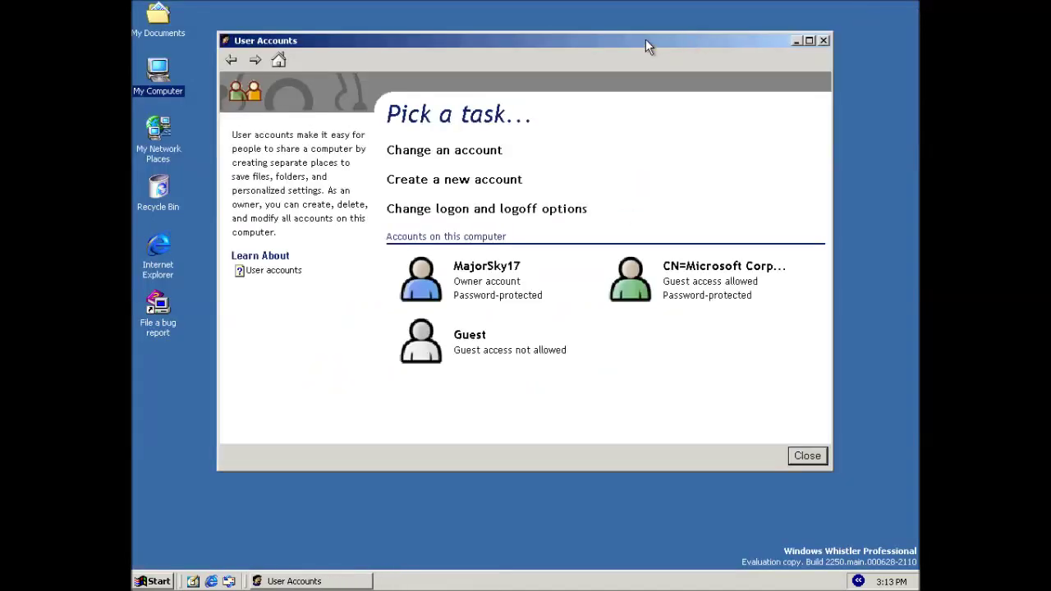
{"action": "left_click_drag", "start_coordinate": [645, 45], "coordinate": [658, 82]}
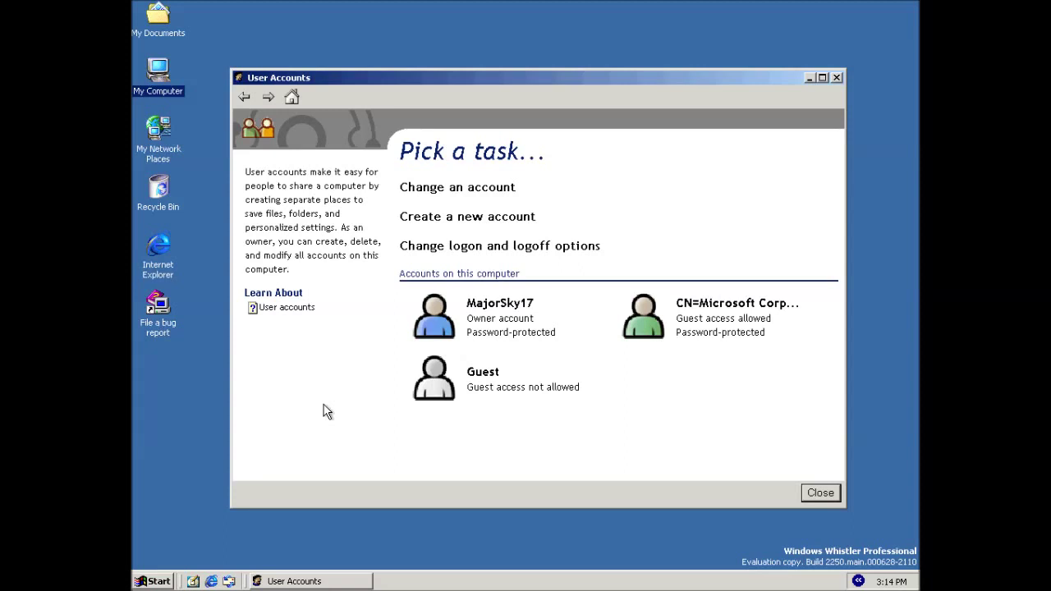
- Enable the Welcome page for fast and easy logon in the logon and logoff options, and close User Accounts
{"action": "left_click", "coordinate": [507, 246]}
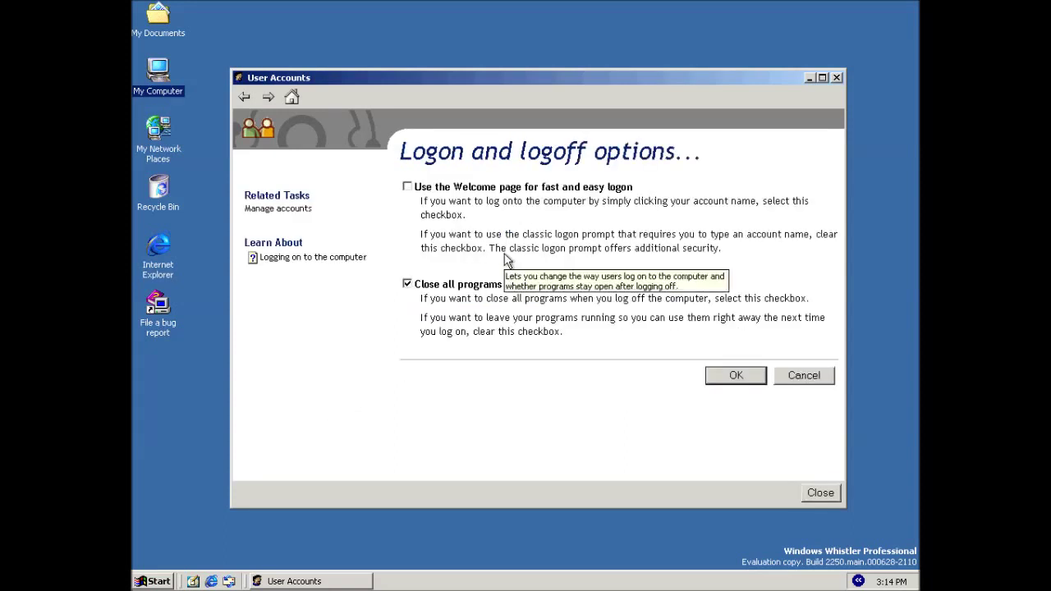
{"action": "left_click", "coordinate": [408, 188]}
{"action": "left_click", "coordinate": [733, 379]}
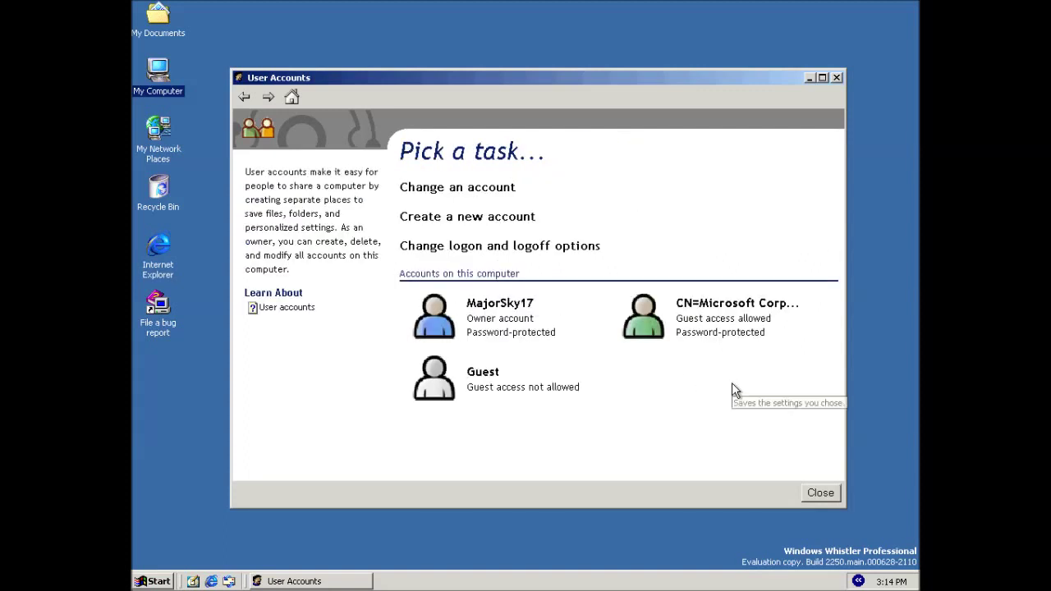
{"action": "left_click", "coordinate": [814, 493]}
- Log off the current user to reach the Welcome screen
{"action": "left_click", "coordinate": [164, 581]}
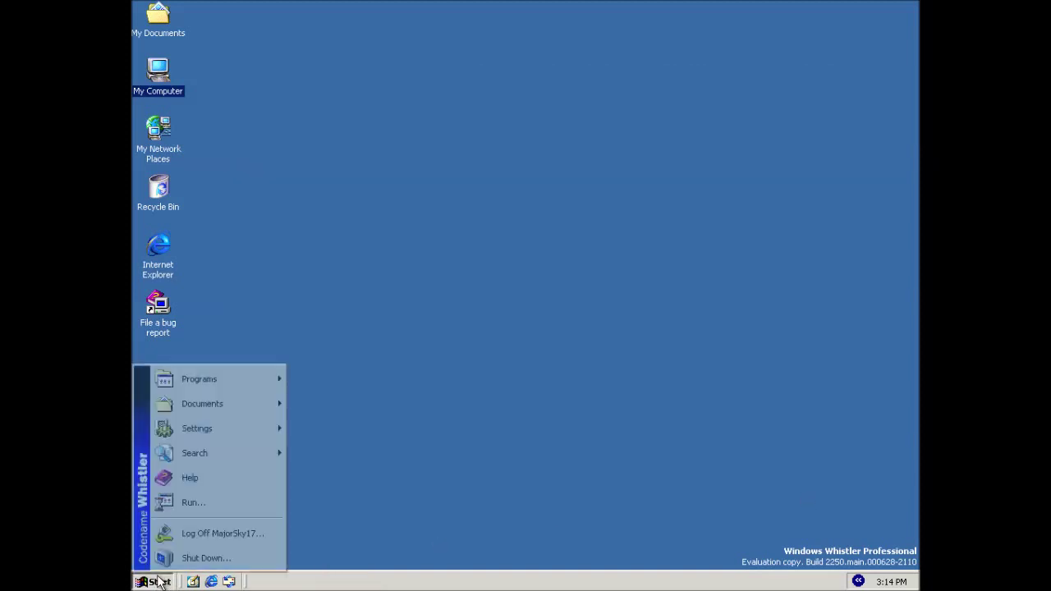
{"action": "left_click", "coordinate": [201, 534]}
{"action": "left_click", "coordinate": [498, 310]}
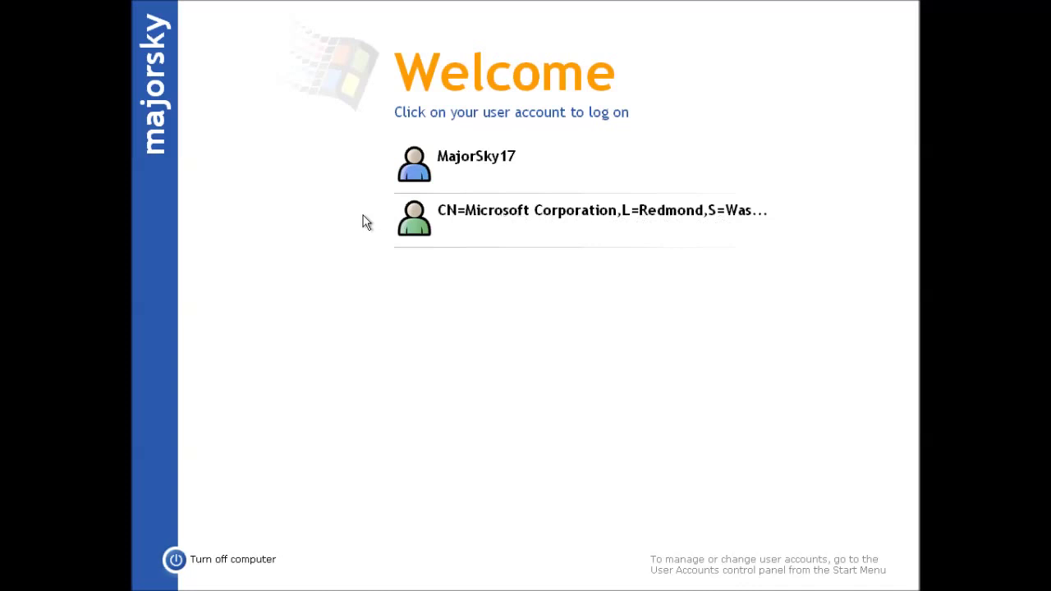
- Select the green account on the Welcome screen, and view the Turn Off Computer options without choosing one
{"action": "left_click", "coordinate": [397, 229]}
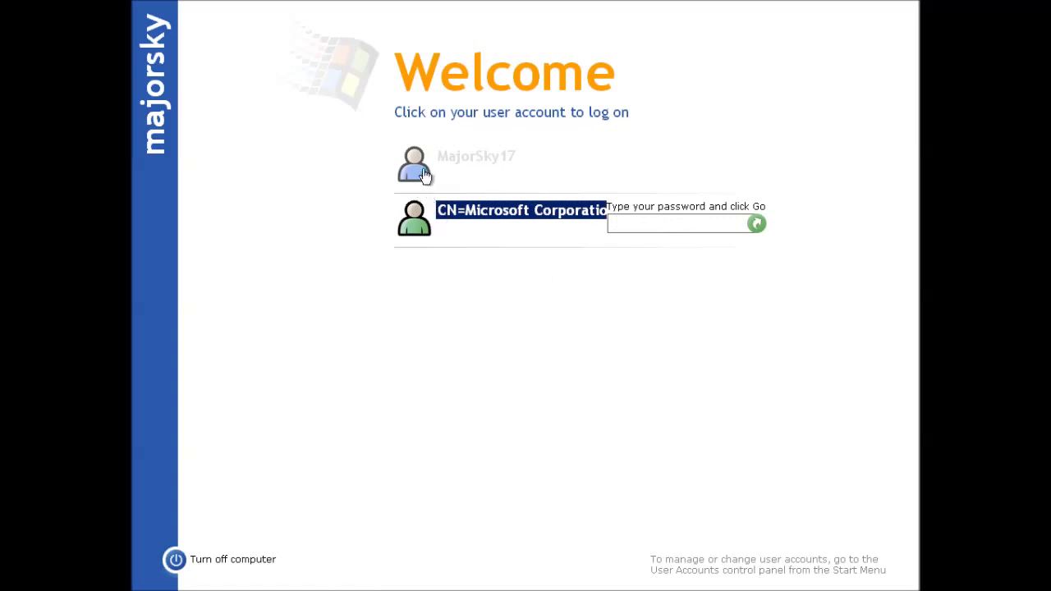
{"action": "left_click", "coordinate": [175, 560]}
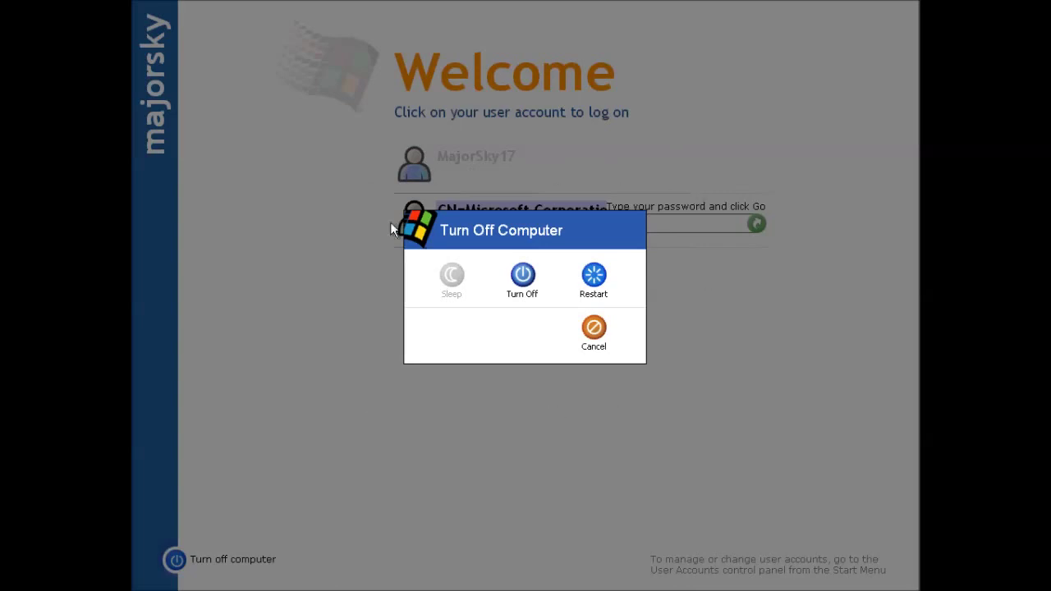
{"action": "left_click", "coordinate": [593, 332]}
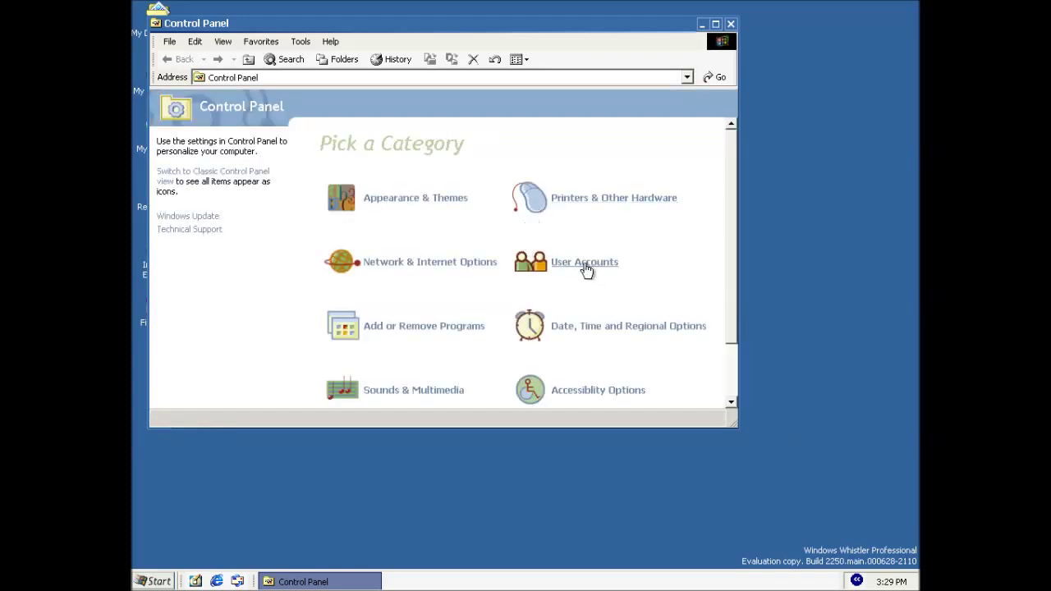
- Change the owner account's picture to the orange figure in User Accounts
{"action": "left_click", "coordinate": [585, 263]}
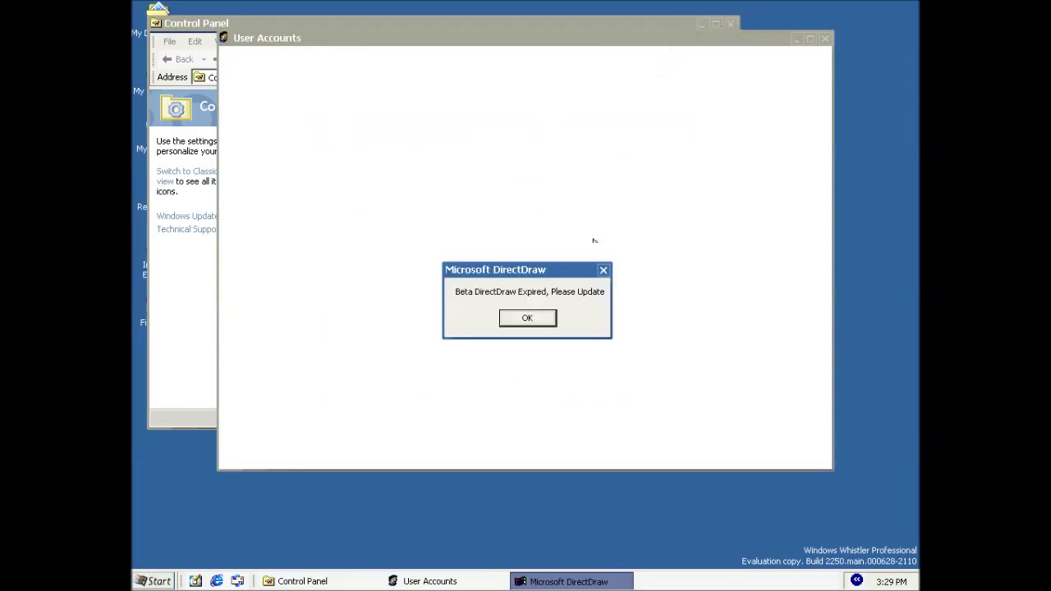
{"action": "left_click", "coordinate": [548, 324]}
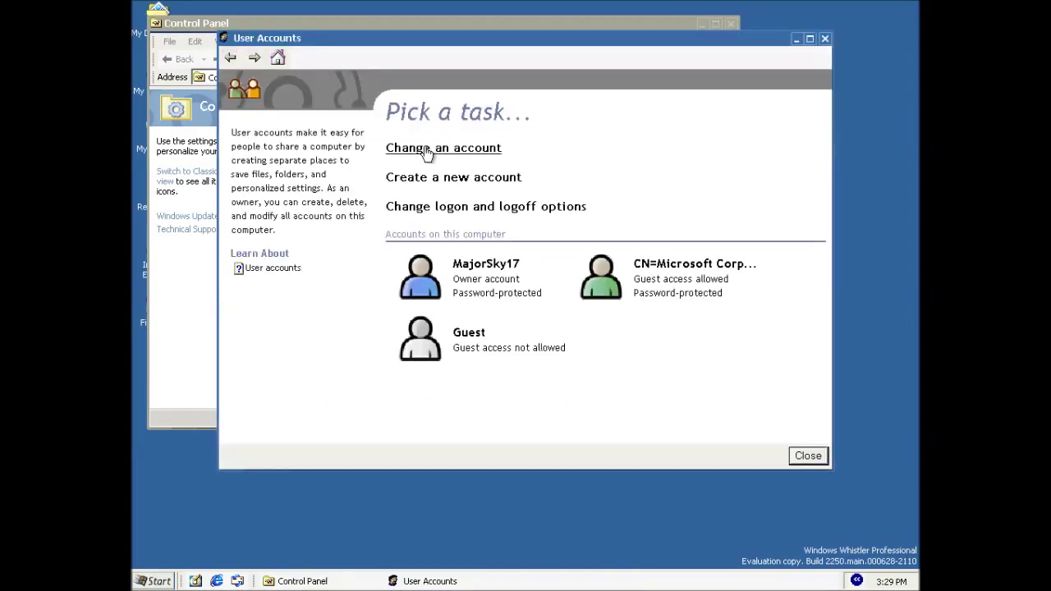
{"action": "left_click", "coordinate": [427, 151]}
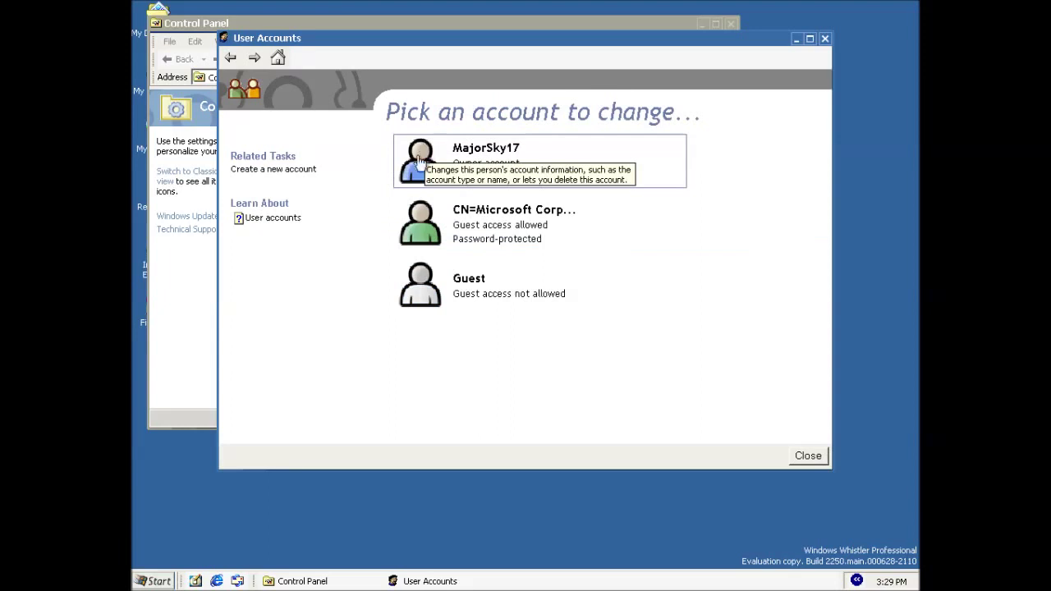
{"action": "left_click", "coordinate": [420, 163]}
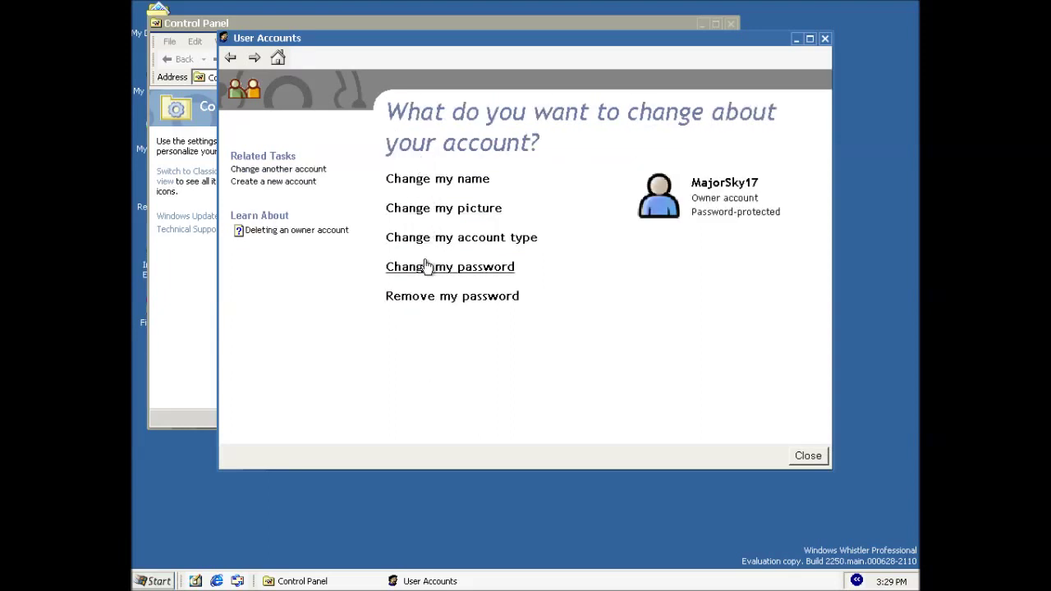
{"action": "left_click", "coordinate": [427, 213]}
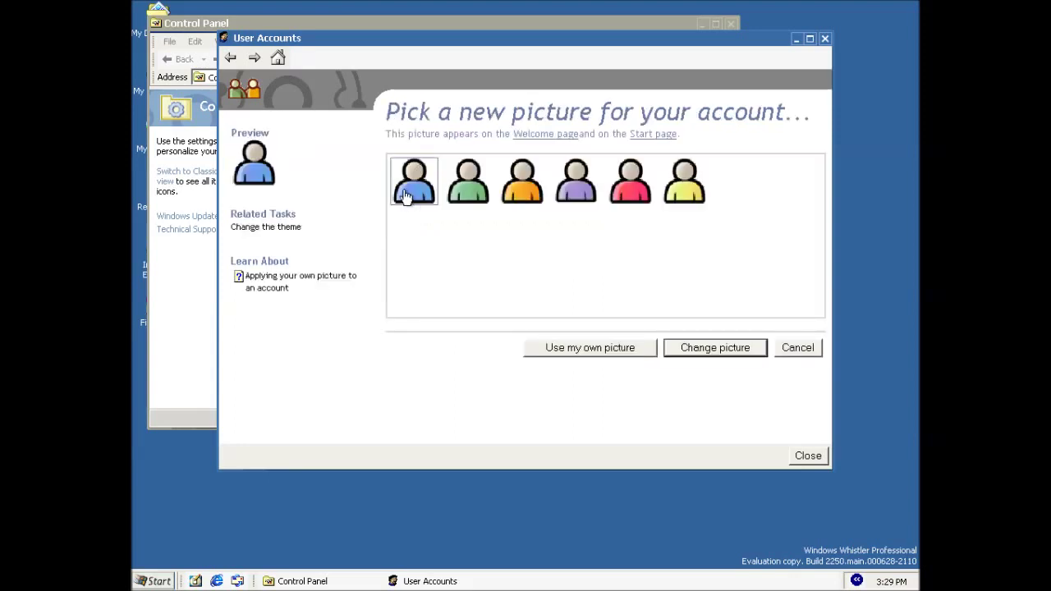
{"action": "left_click", "coordinate": [527, 199]}
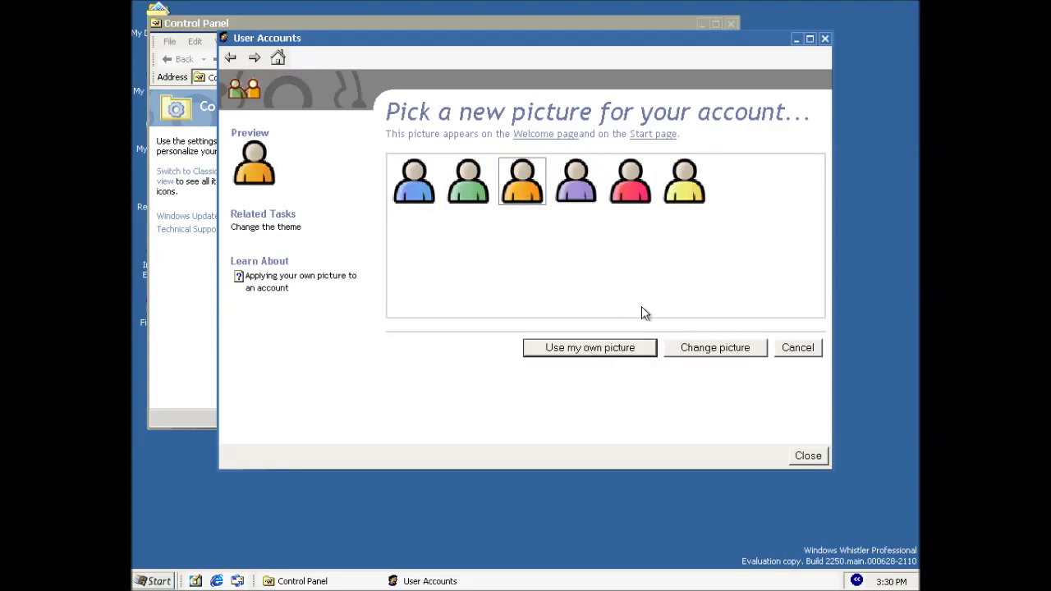
{"action": "left_click", "coordinate": [733, 348]}
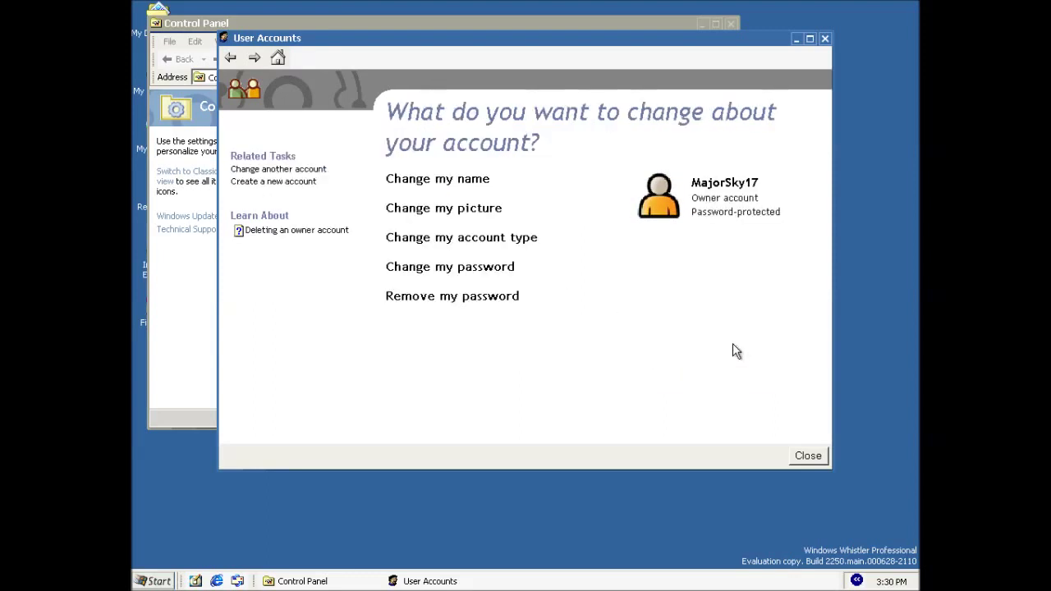
- Examine the owner account's available account types without changing them, and return to the User Accounts task list
{"action": "left_click", "coordinate": [469, 237]}
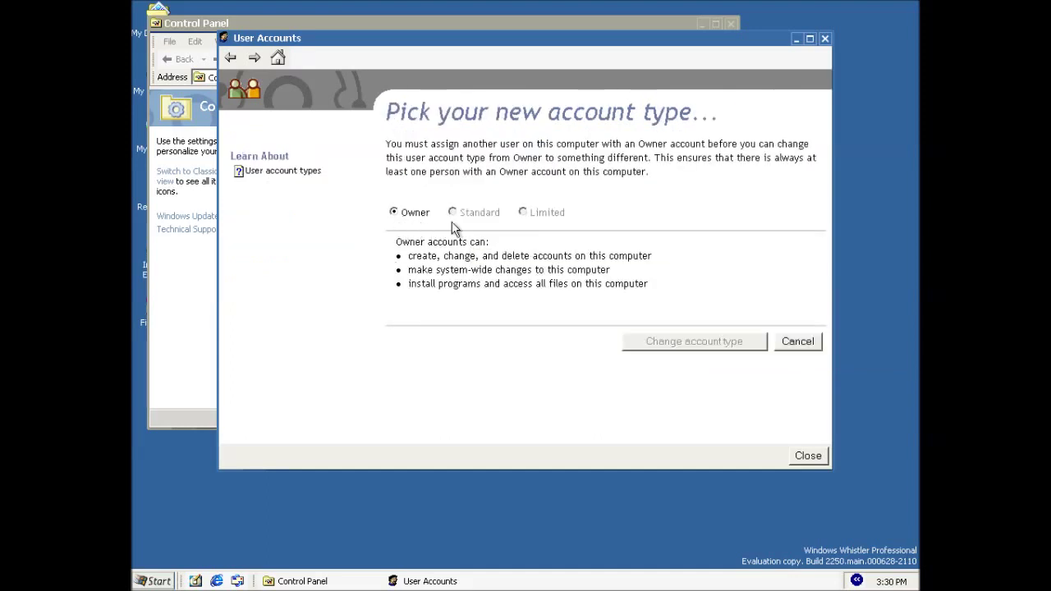
{"action": "mouse_move", "coordinate": [536, 220]}
{"action": "left_click", "coordinate": [799, 341]}
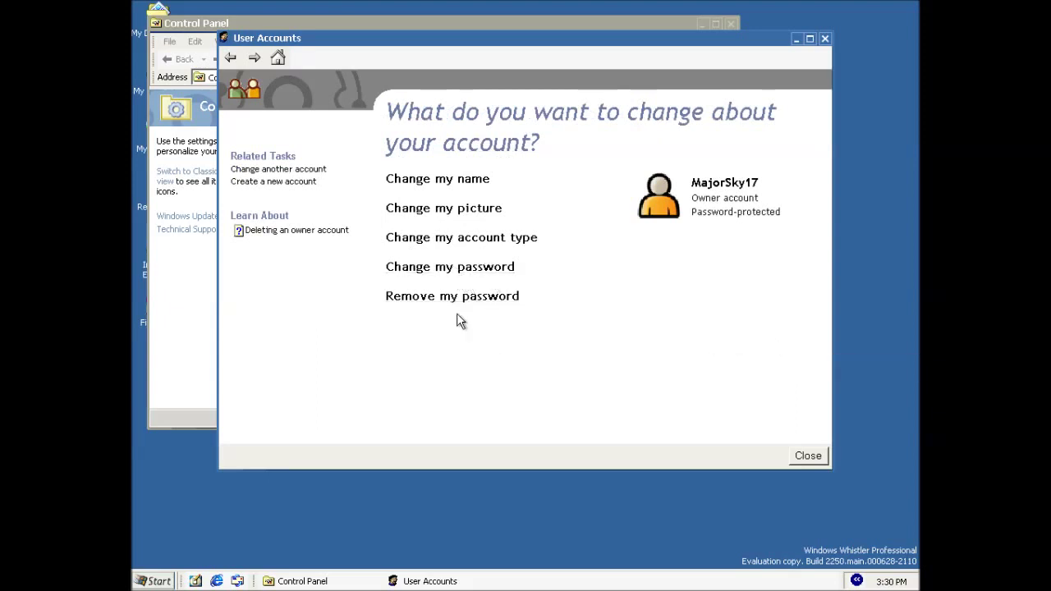
{"action": "left_click", "coordinate": [283, 62]}
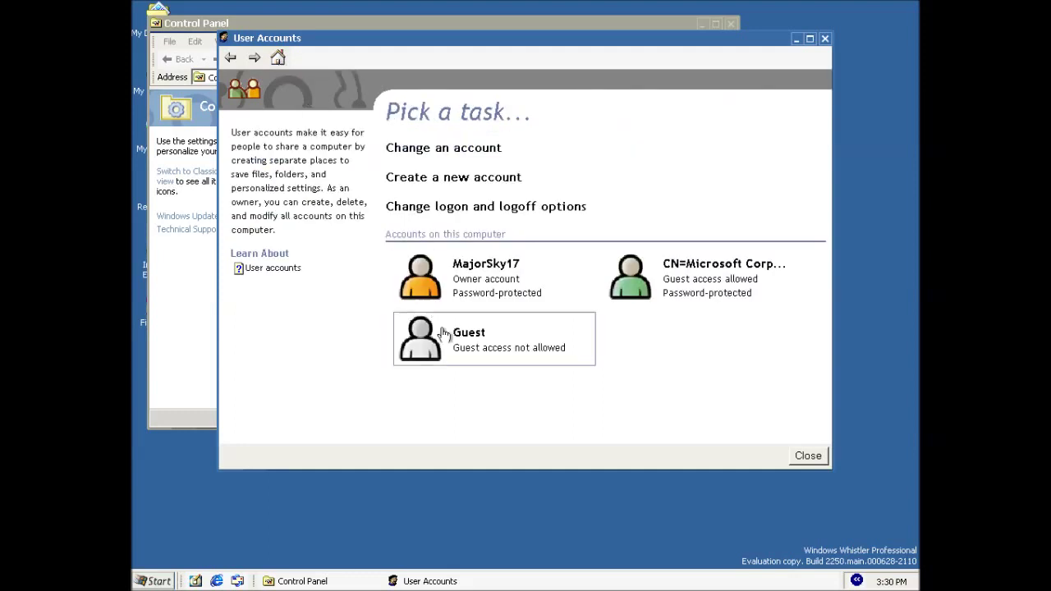
{"action": "left_click", "coordinate": [509, 318]}
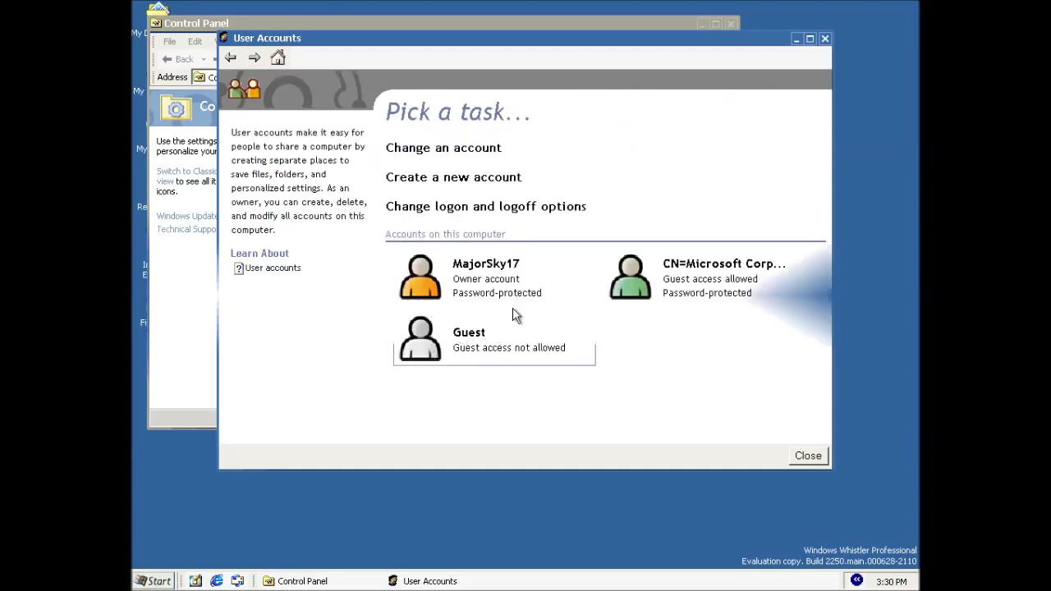
- Examine the Vocabulary and Profiles pages of Speech v5.0 in the Control Panel, abort the failed program and go up one level
{"action": "left_click", "coordinate": [715, 23]}
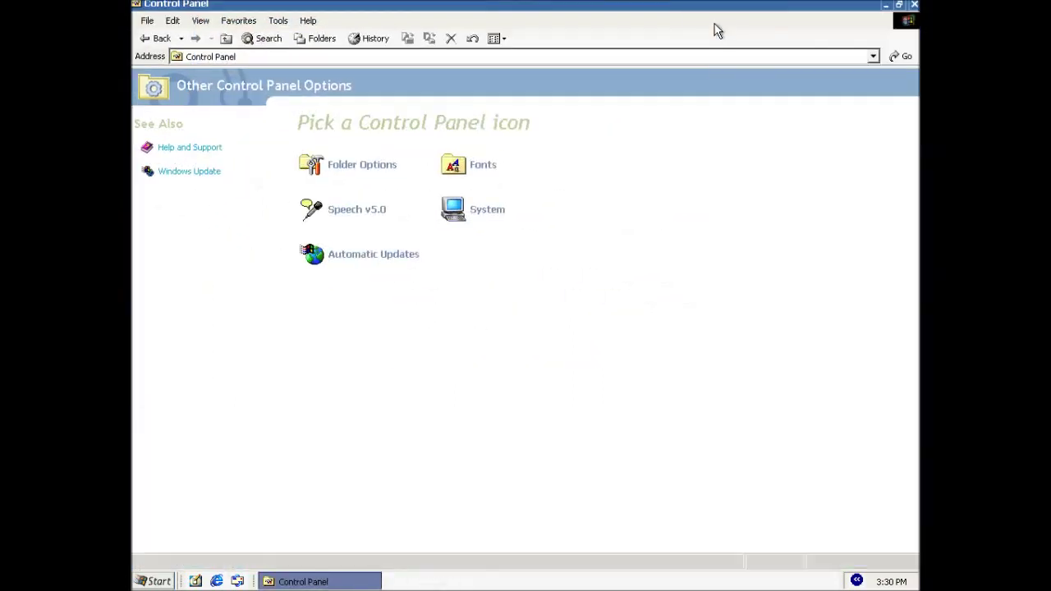
{"action": "left_click", "coordinate": [351, 212]}
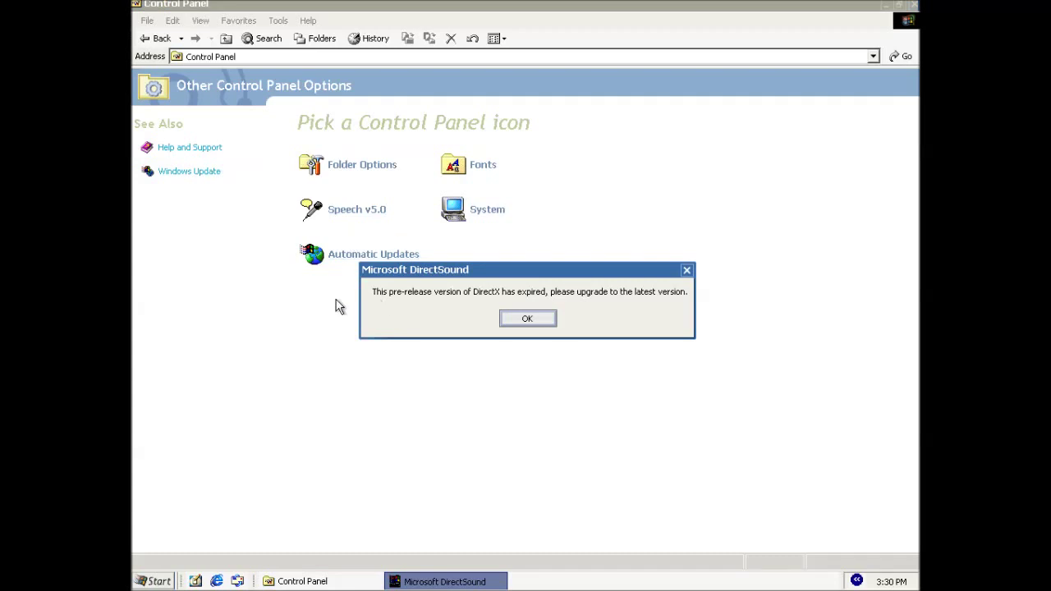
{"action": "left_click", "coordinate": [504, 320]}
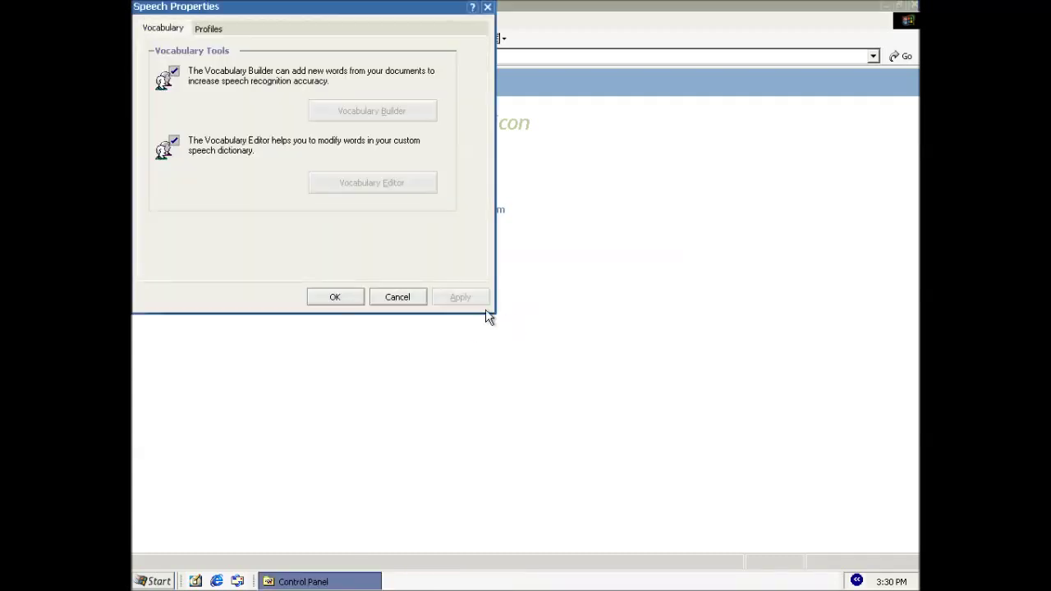
{"action": "left_click_drag", "start_coordinate": [282, 16], "coordinate": [532, 131]}
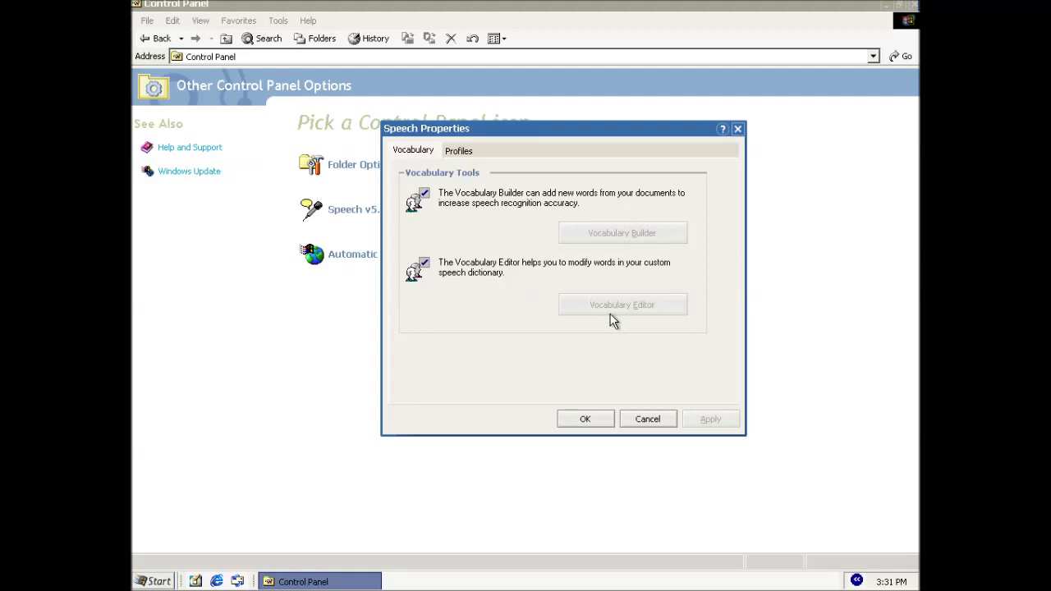
{"action": "left_click", "coordinate": [460, 156]}
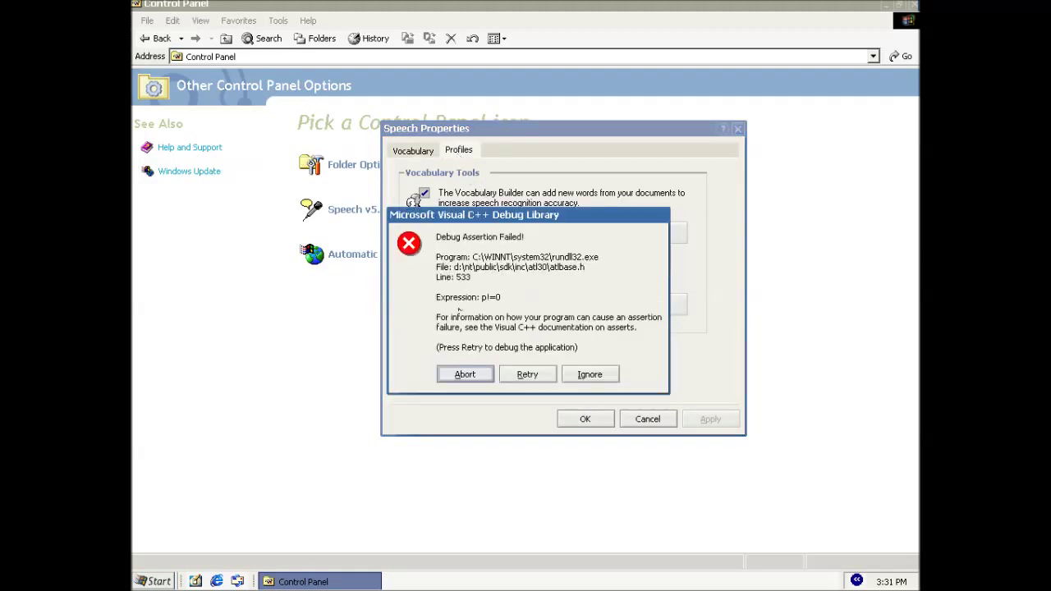
{"action": "left_click", "coordinate": [462, 375]}
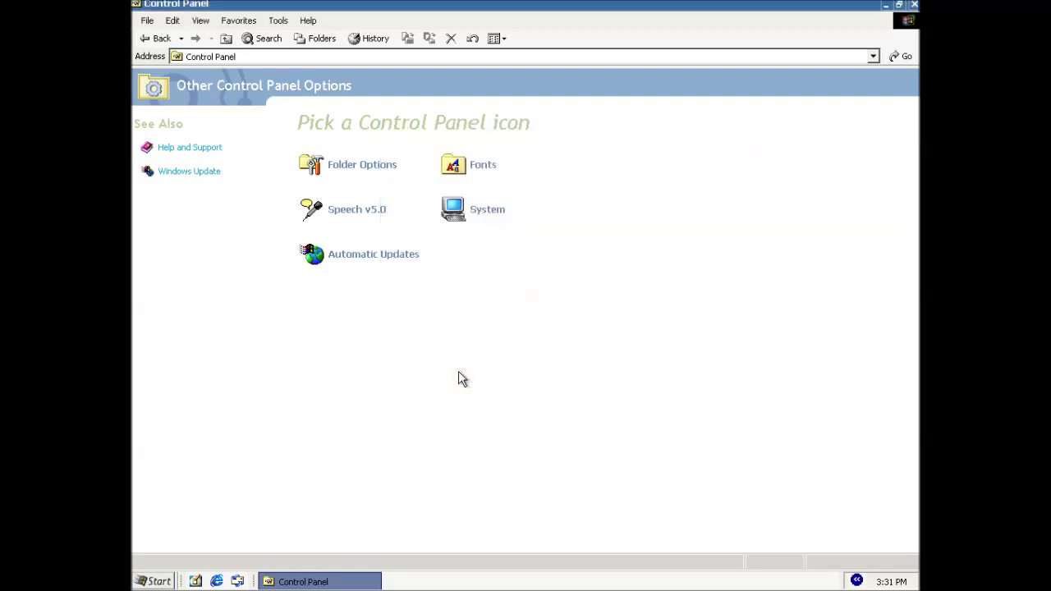
{"action": "left_click", "coordinate": [226, 39]}
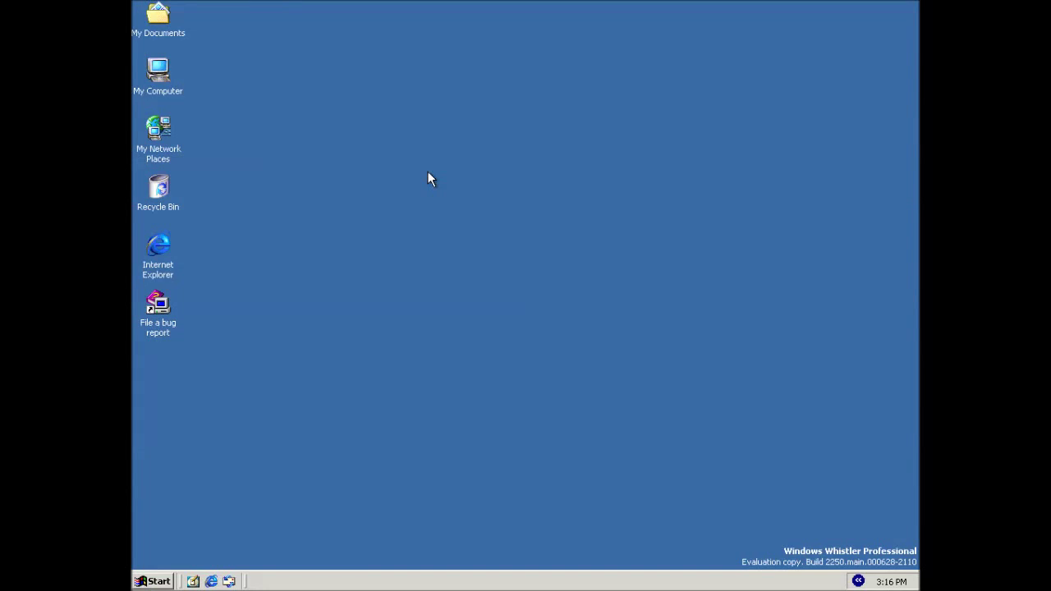
- View the available Windows themes in the desktop's Display Properties without choosing another one
{"action": "right_click", "coordinate": [456, 220]}
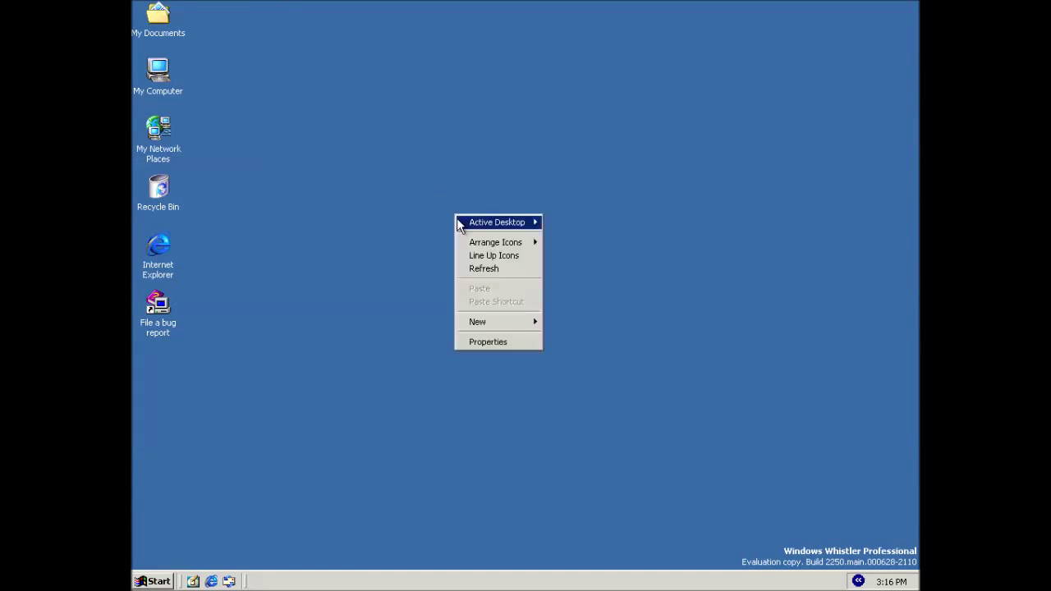
{"action": "left_click", "coordinate": [471, 340]}
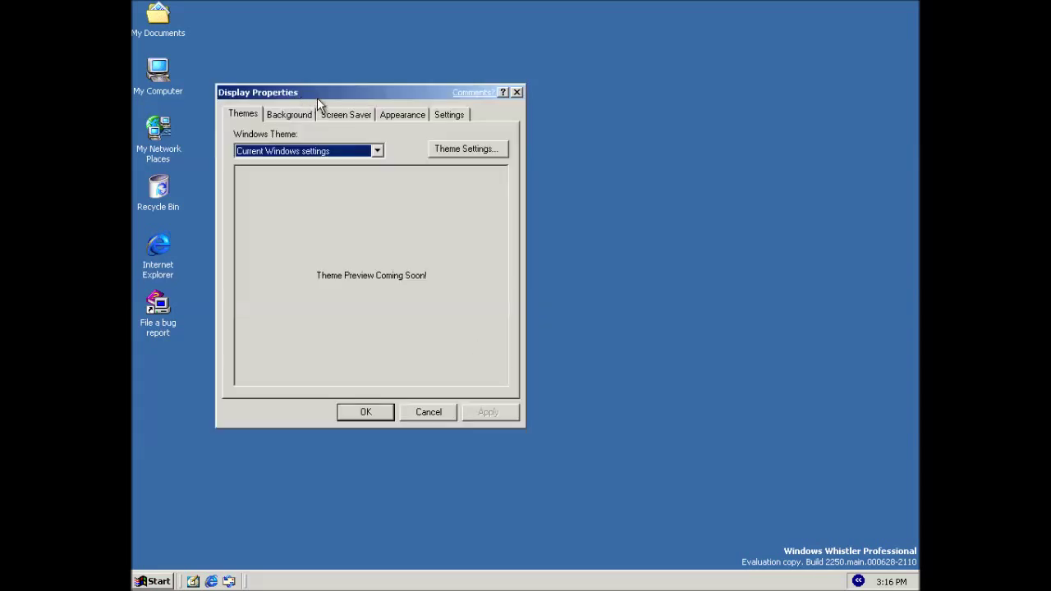
{"action": "left_click_drag", "start_coordinate": [319, 96], "coordinate": [478, 129]}
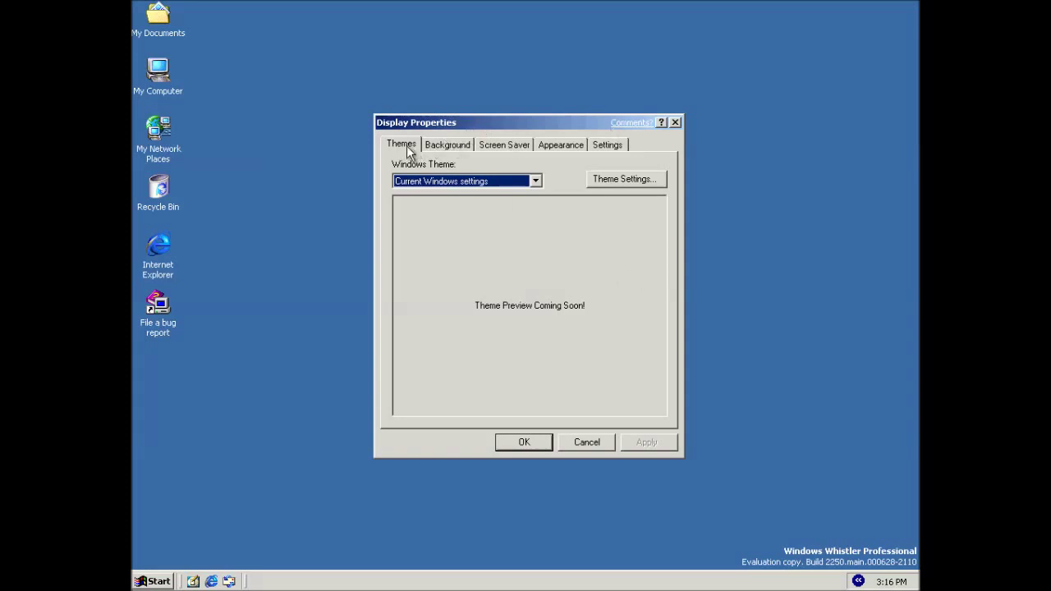
{"action": "left_click", "coordinate": [536, 180]}
{"action": "left_click", "coordinate": [539, 181]}
- Set the desktop's visual style to Professional with the Default color scheme, and apply it
{"action": "left_click", "coordinate": [552, 145]}
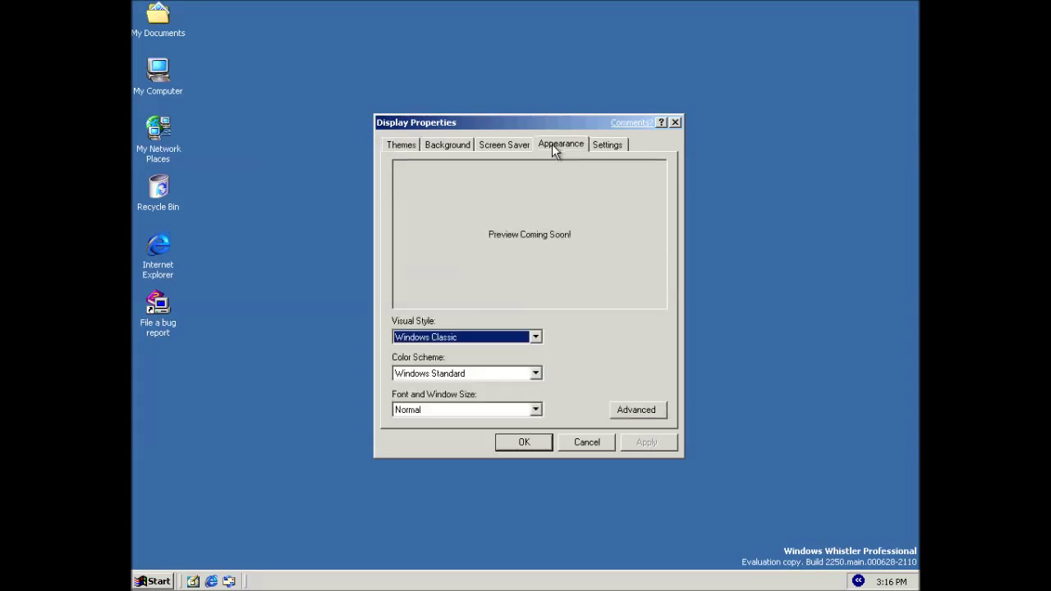
{"action": "left_click", "coordinate": [536, 336]}
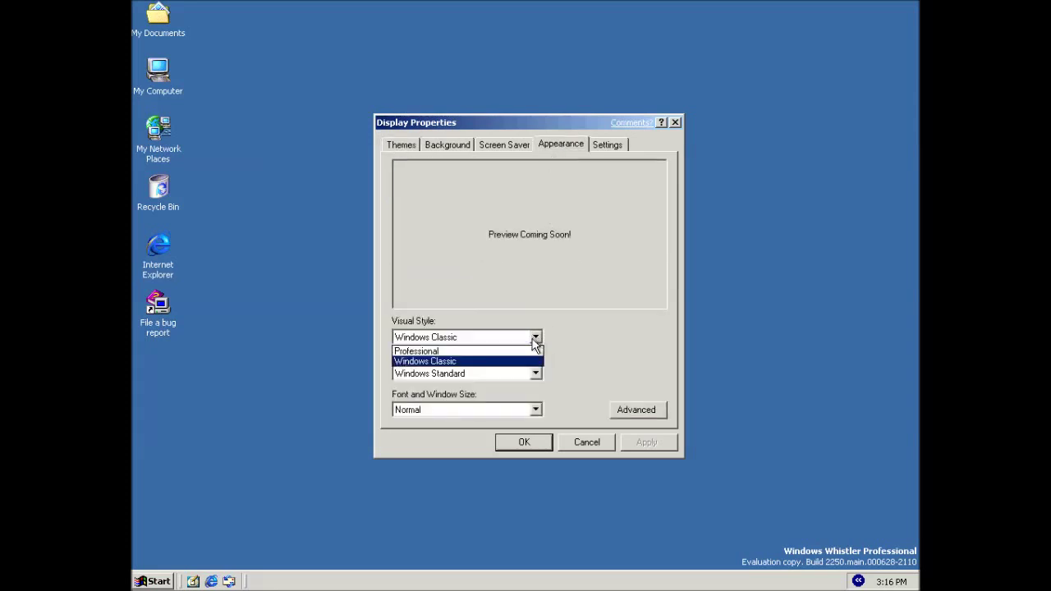
{"action": "left_click", "coordinate": [528, 350]}
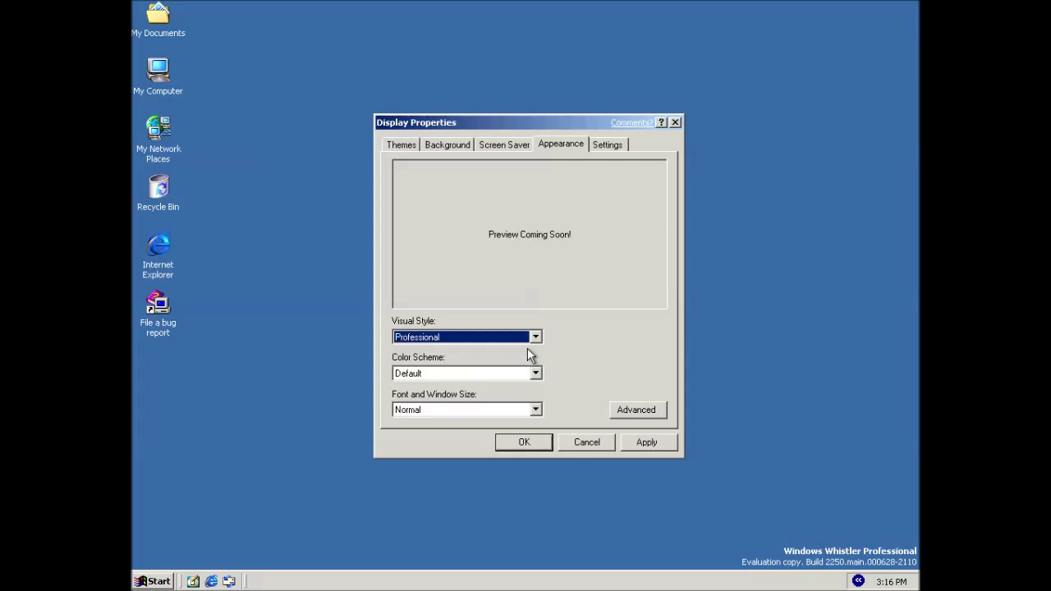
{"action": "left_click", "coordinate": [631, 442]}
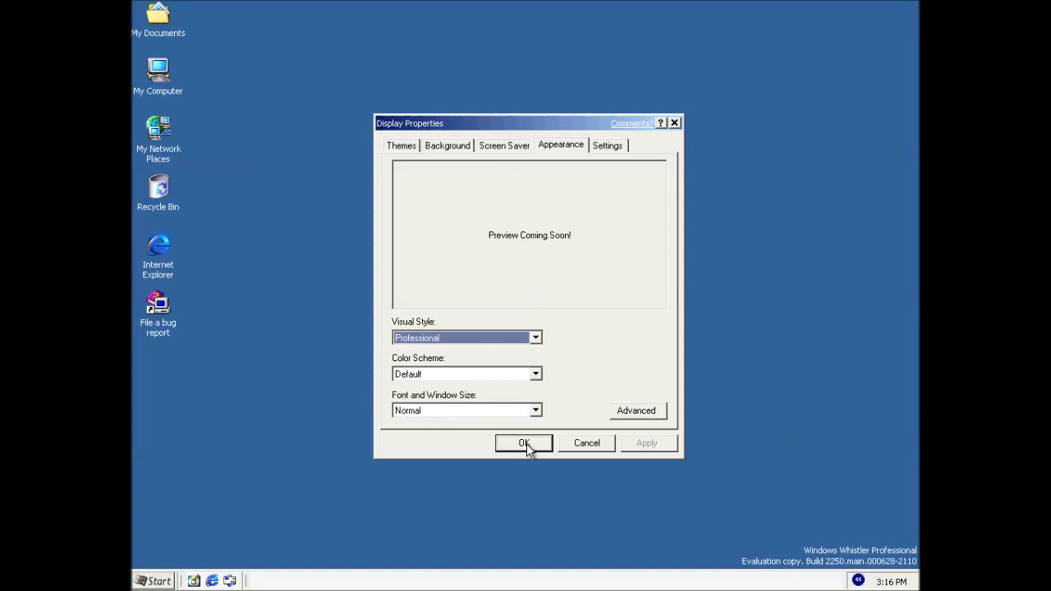
{"action": "left_click", "coordinate": [530, 375]}
{"action": "left_click", "coordinate": [522, 386]}
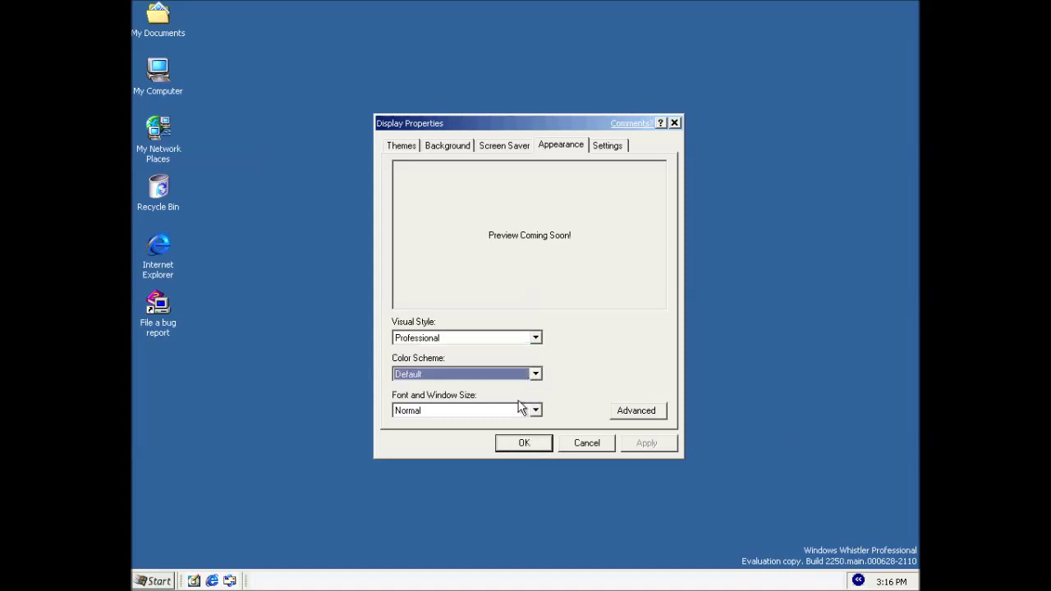
{"action": "left_click", "coordinate": [523, 443]}
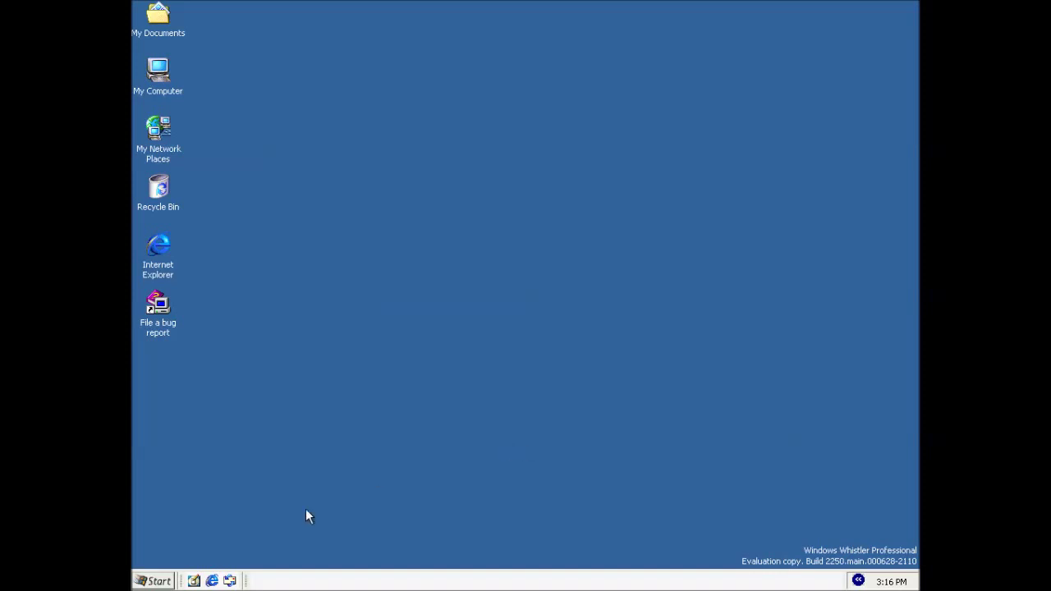
- Examine the Start menu, the desktop context menu and the Themes and Appearance pages of Display Properties under the Professional style
{"action": "left_click", "coordinate": [160, 582]}
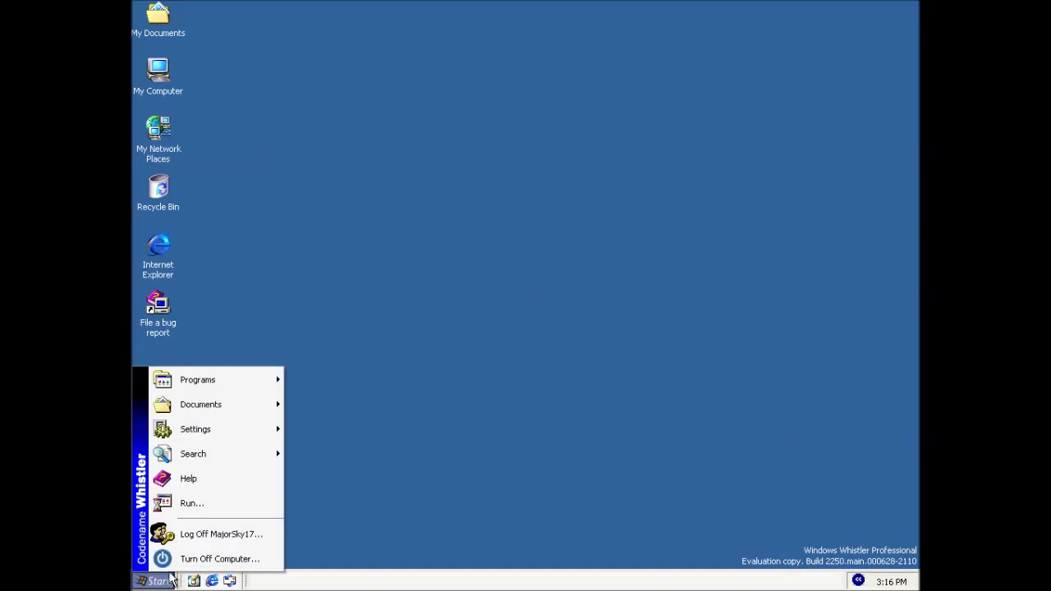
{"action": "right_click", "coordinate": [505, 262]}
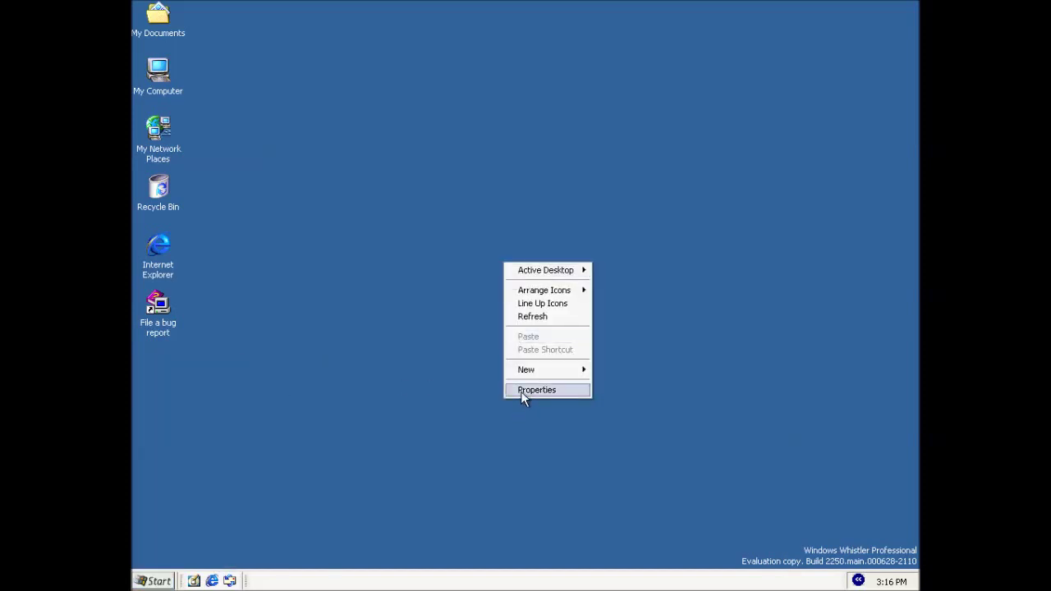
{"action": "left_click", "coordinate": [521, 391]}
{"action": "left_click_drag", "start_coordinate": [323, 107], "coordinate": [482, 140]}
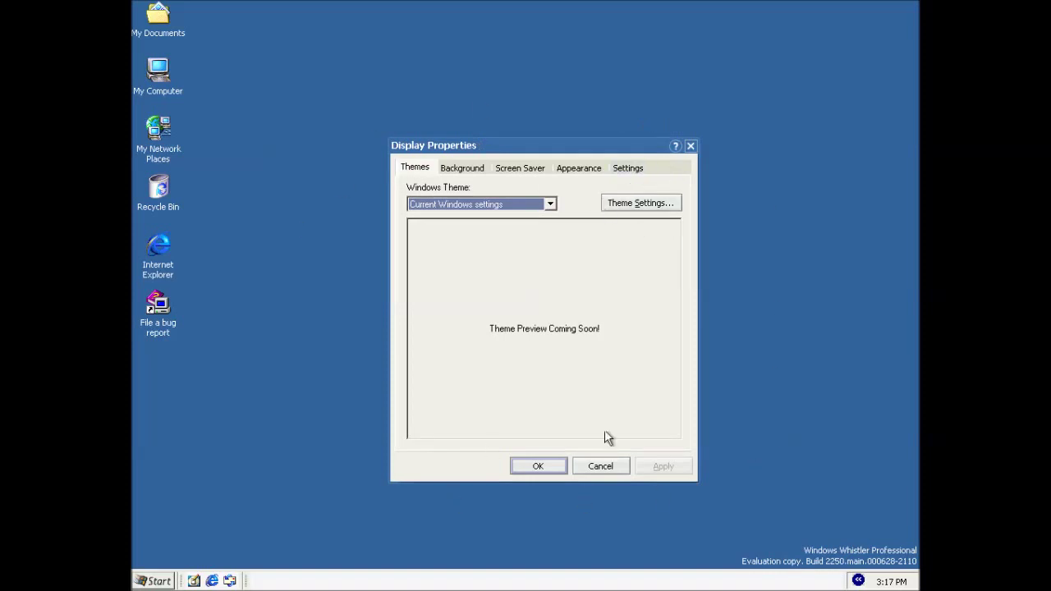
{"action": "left_click_drag", "start_coordinate": [433, 124], "coordinate": [312, 117]}
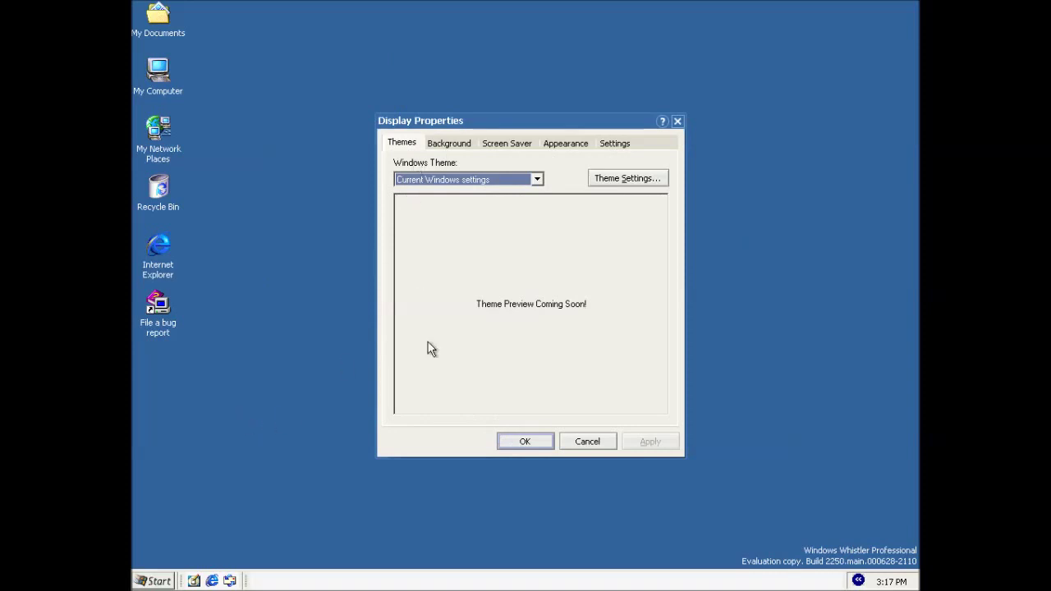
{"action": "left_click", "coordinate": [558, 146]}
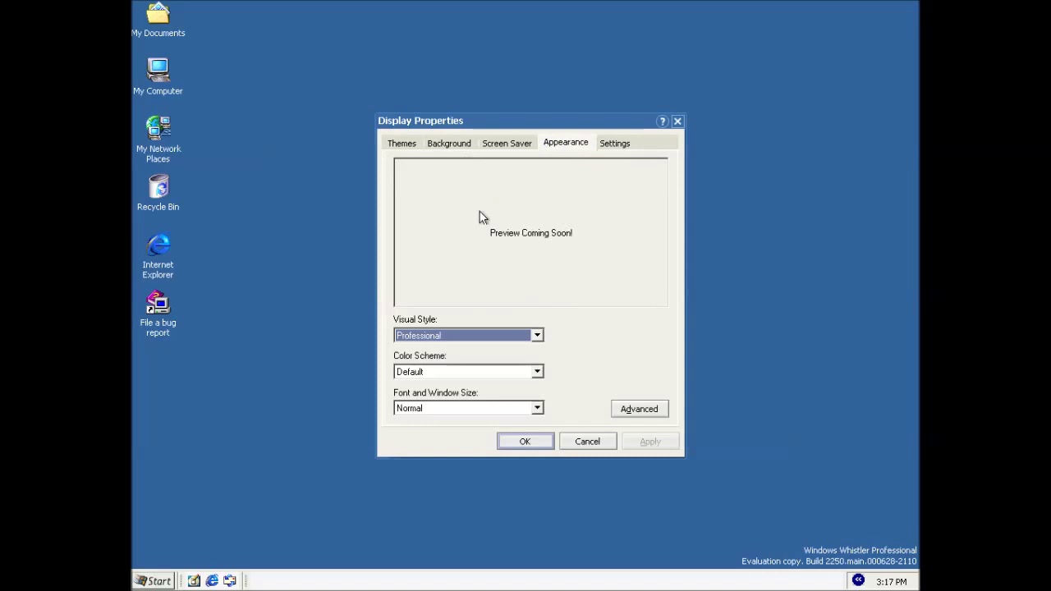
- Examine the Volume icon's notification behavior options in the taskbar properties without changing them, and collapse the notification area
{"action": "right_click", "coordinate": [433, 581]}
{"action": "left_click", "coordinate": [435, 572]}
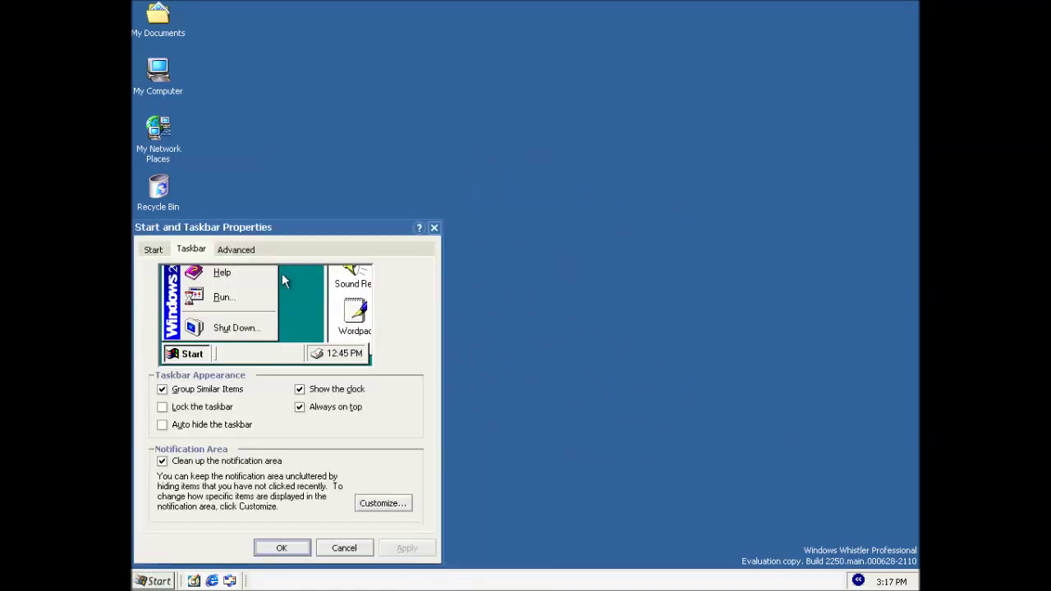
{"action": "left_click_drag", "start_coordinate": [274, 235], "coordinate": [486, 150]}
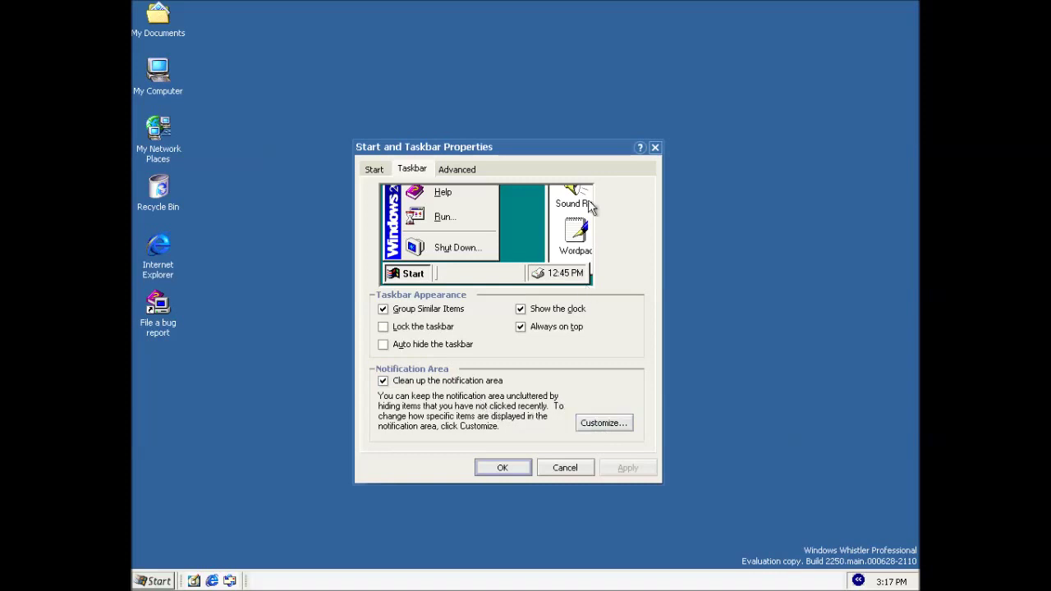
{"action": "left_click", "coordinate": [583, 427]}
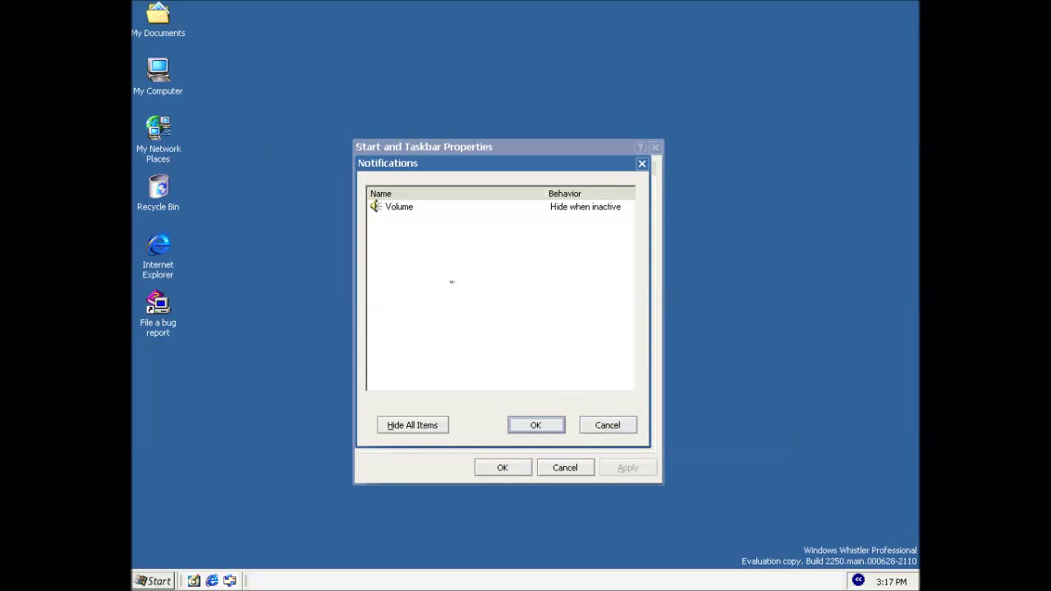
{"action": "left_click", "coordinate": [431, 206]}
{"action": "left_click", "coordinate": [627, 207]}
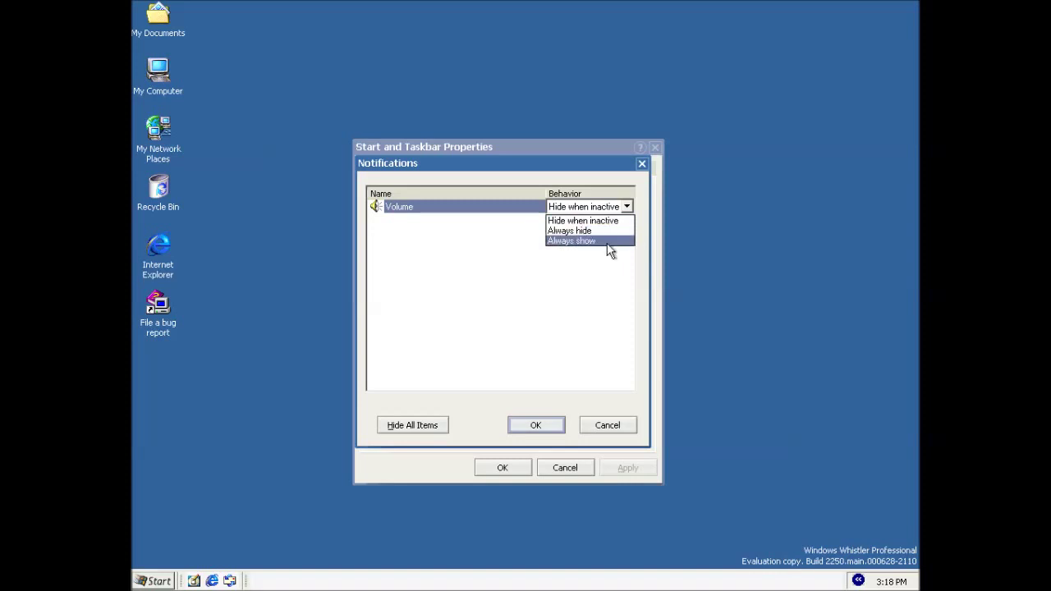
{"action": "left_click", "coordinate": [587, 221]}
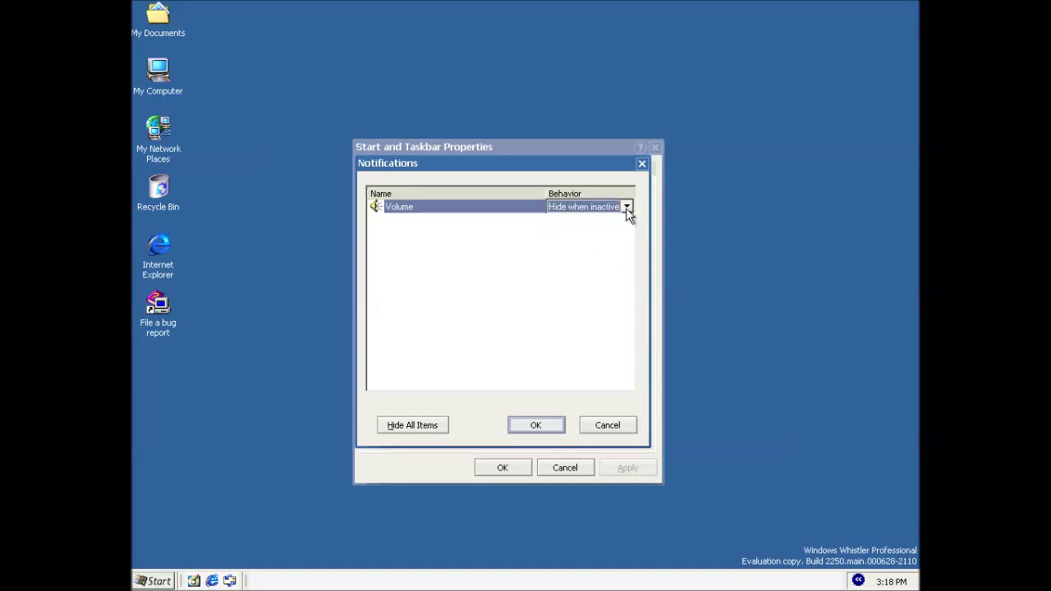
{"action": "left_click", "coordinate": [600, 429]}
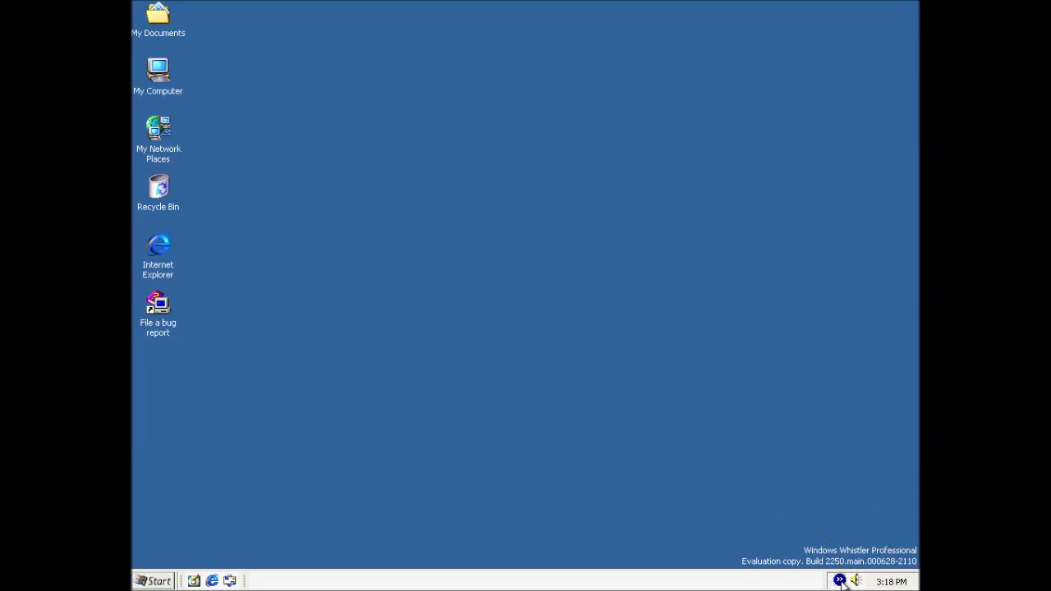
{"action": "left_click", "coordinate": [839, 581]}
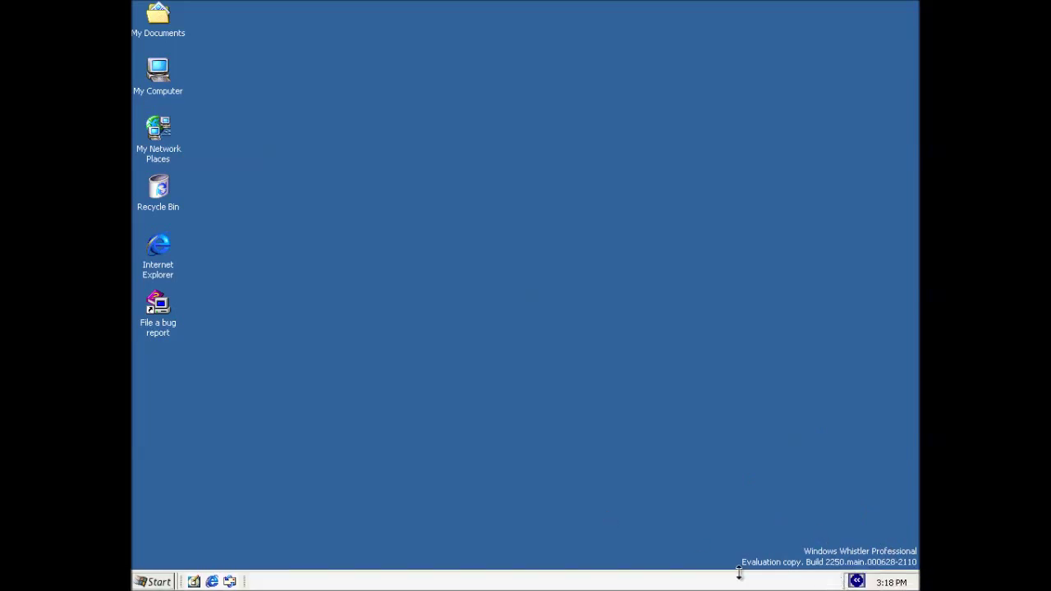
- Reopen Start and Taskbar Properties, examine the Start page's options and view the current Start menu
{"action": "right_click", "coordinate": [453, 578]}
{"action": "left_click", "coordinate": [464, 566]}
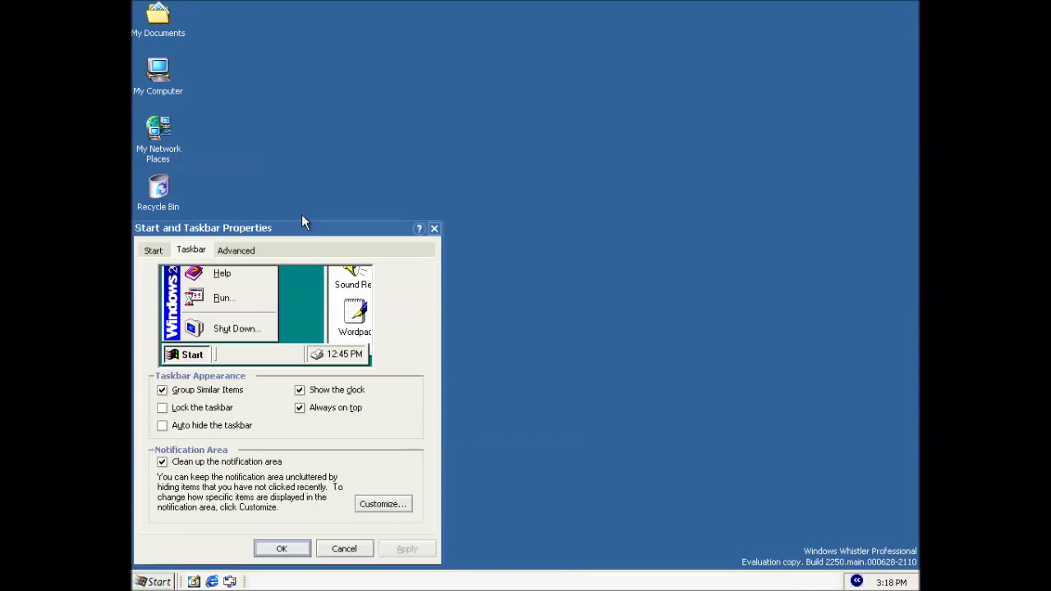
{"action": "left_click_drag", "start_coordinate": [300, 229], "coordinate": [516, 136]}
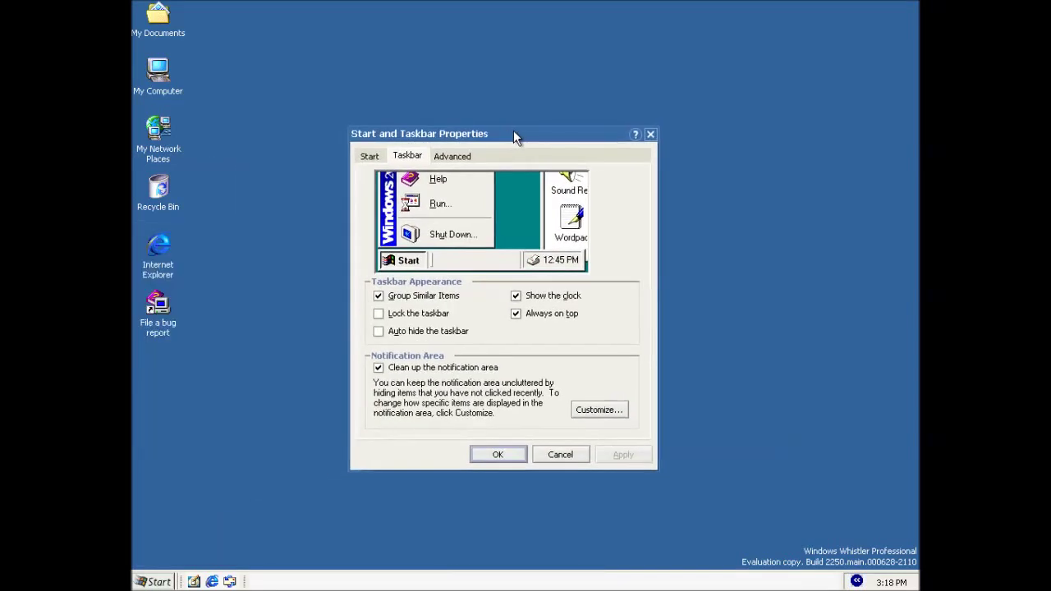
{"action": "left_click", "coordinate": [370, 154]}
{"action": "left_click_drag", "start_coordinate": [389, 138], "coordinate": [428, 179]}
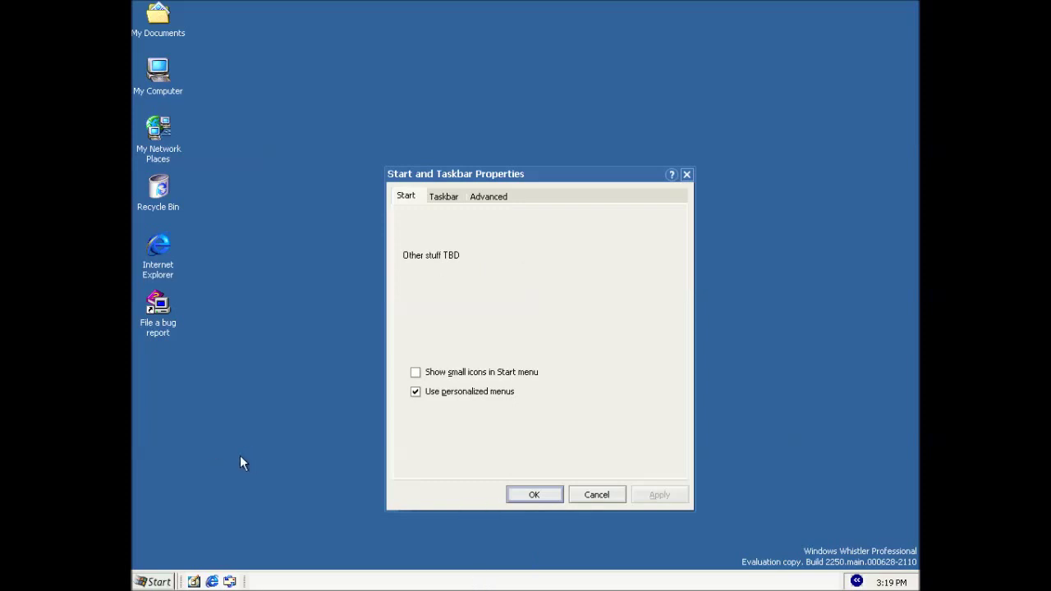
{"action": "left_click", "coordinate": [151, 581]}
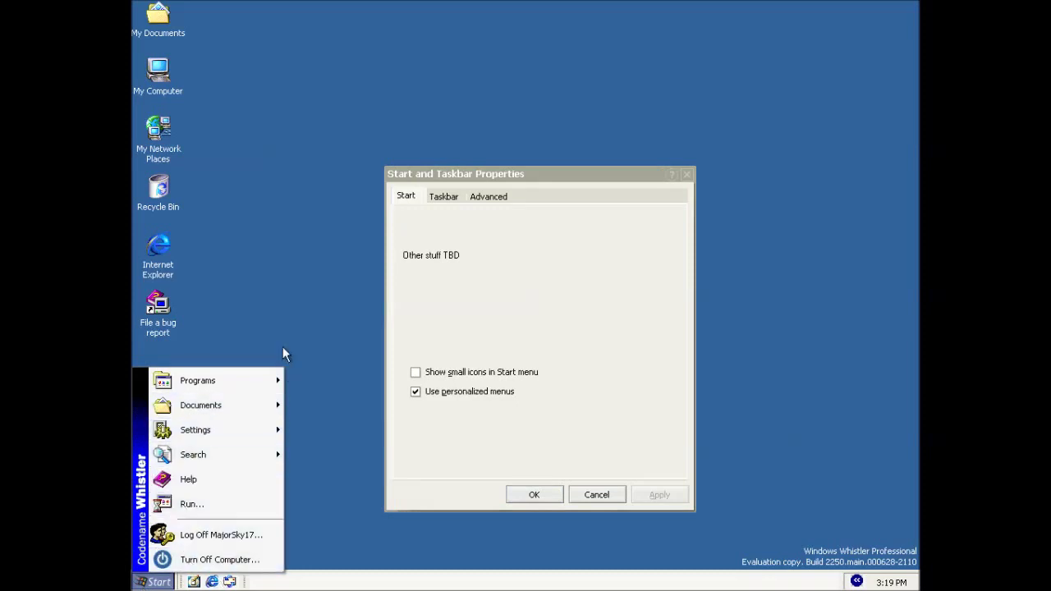
{"action": "left_click", "coordinate": [472, 287]}
- Trigger the hidden setting on the Start page of Start and Taskbar Properties, and apply it
{"action": "left_click_drag", "start_coordinate": [566, 175], "coordinate": [576, 99]}
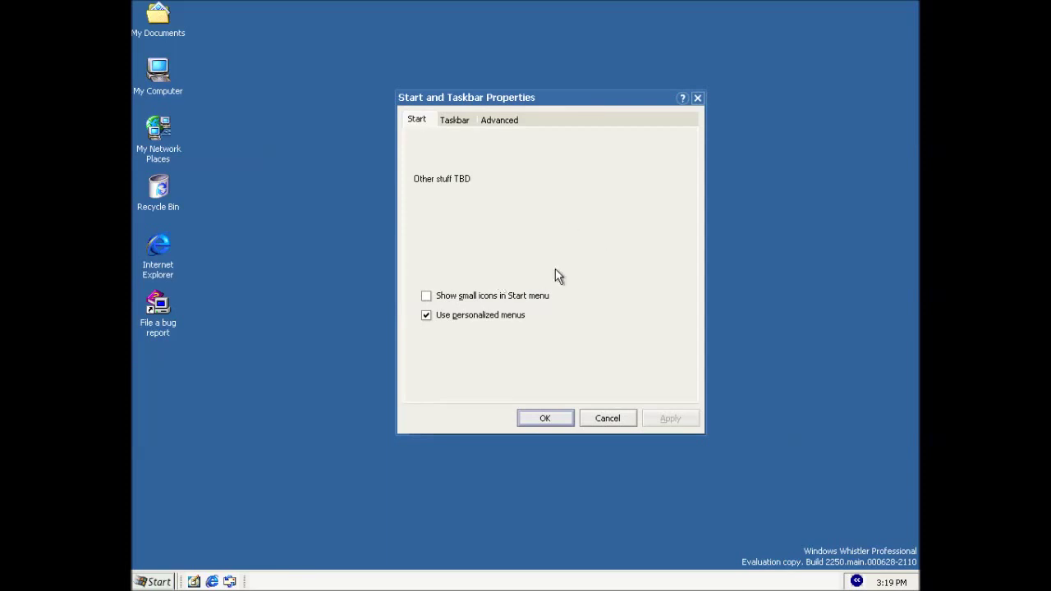
{"action": "key", "text": "alt+d"}
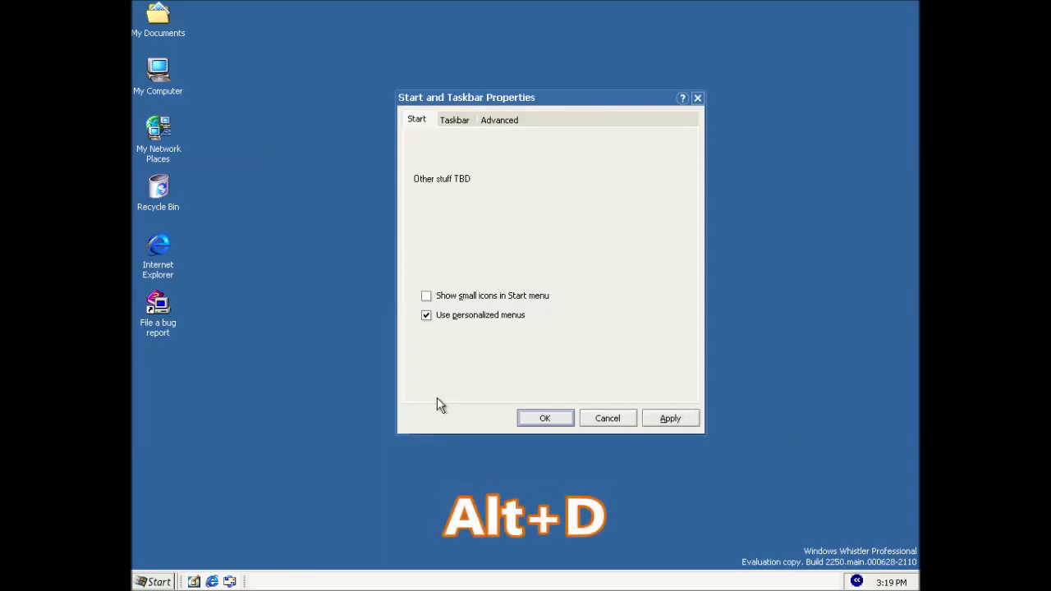
{"action": "left_click", "coordinate": [653, 420]}
{"action": "left_click", "coordinate": [525, 422]}
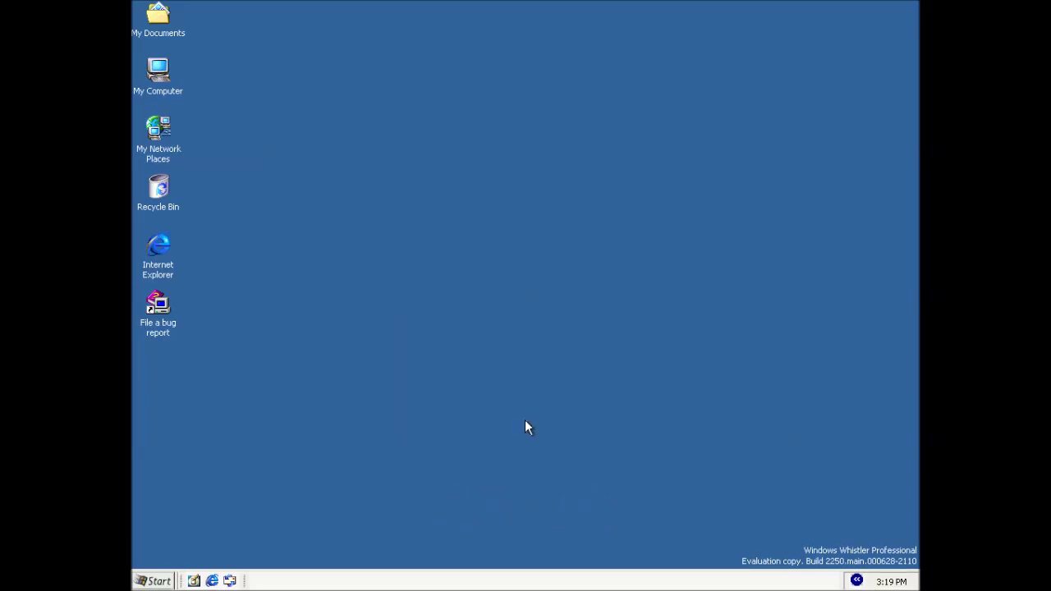
- Open My Documents, the Run dialog and the Windows 2000 help from the new Start menu, and close all three windows
{"action": "left_click", "coordinate": [152, 581]}
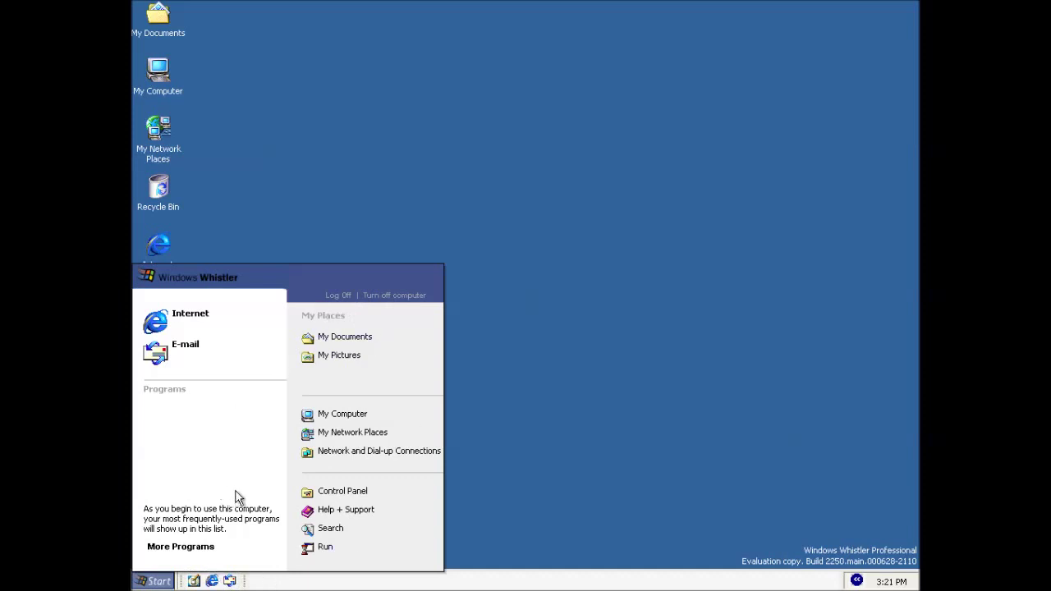
{"action": "left_click", "coordinate": [394, 336]}
{"action": "left_click", "coordinate": [156, 582]}
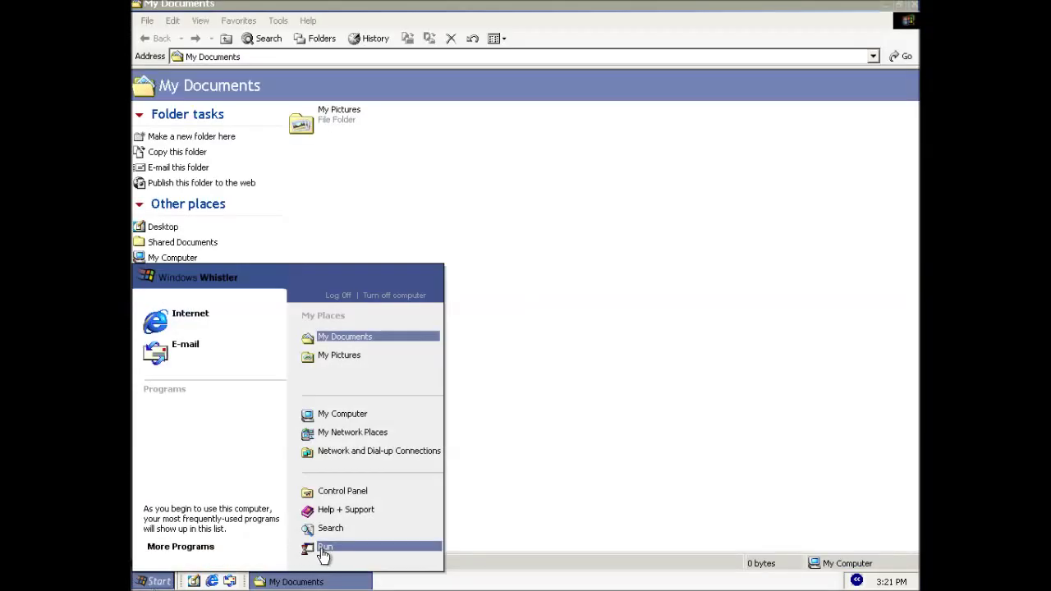
{"action": "left_click", "coordinate": [320, 549]}
{"action": "left_click", "coordinate": [164, 581]}
{"action": "key", "text": "Escape"}
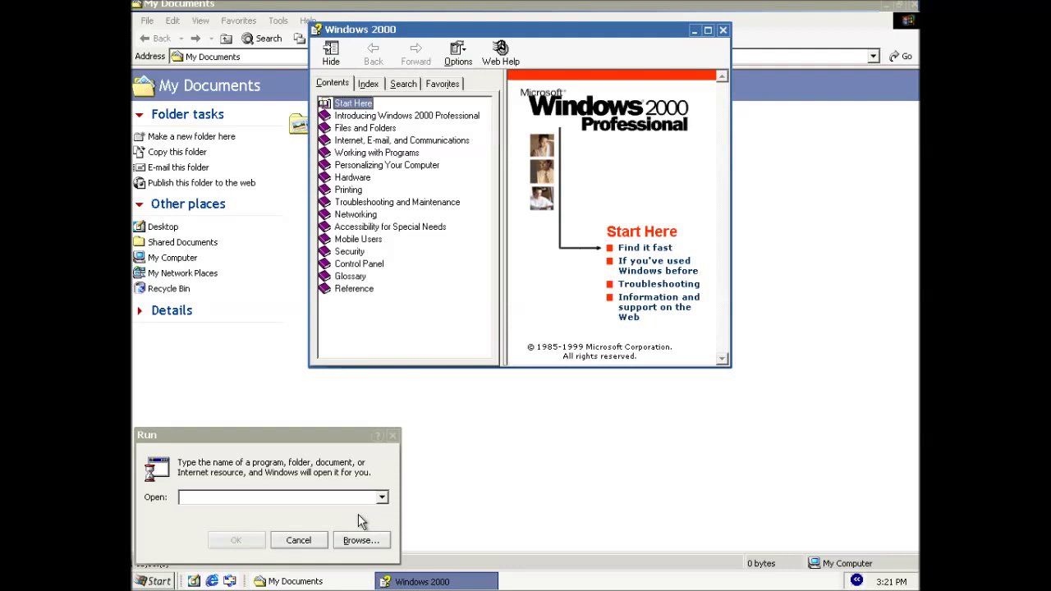
{"action": "left_click", "coordinate": [723, 30]}
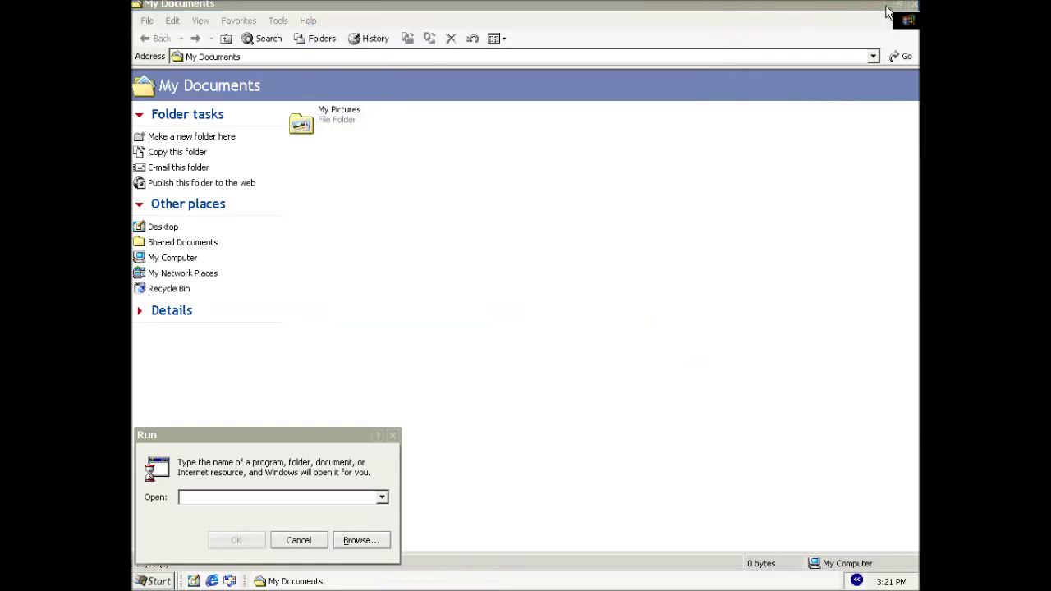
{"action": "left_click", "coordinate": [914, 5]}
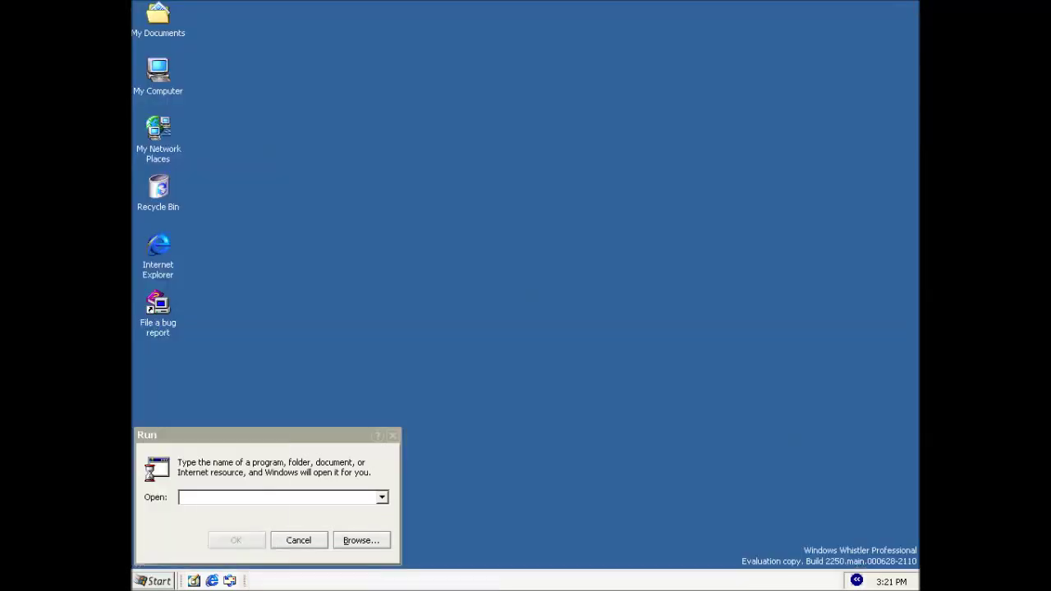
{"action": "left_click", "coordinate": [392, 436]}
- Examine the More Programs list in the new Start menu, including its Startup and Accessories submenus, and dismiss the menu
{"action": "left_click", "coordinate": [156, 581]}
{"action": "mouse_move", "coordinate": [176, 556]}
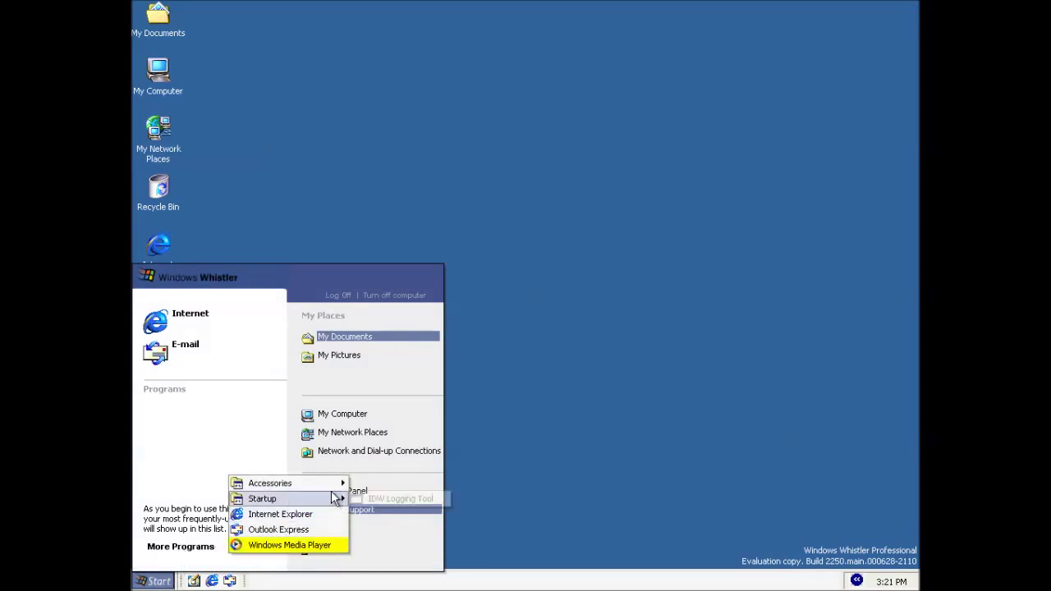
{"action": "mouse_move", "coordinate": [332, 490]}
{"action": "left_click", "coordinate": [603, 188]}
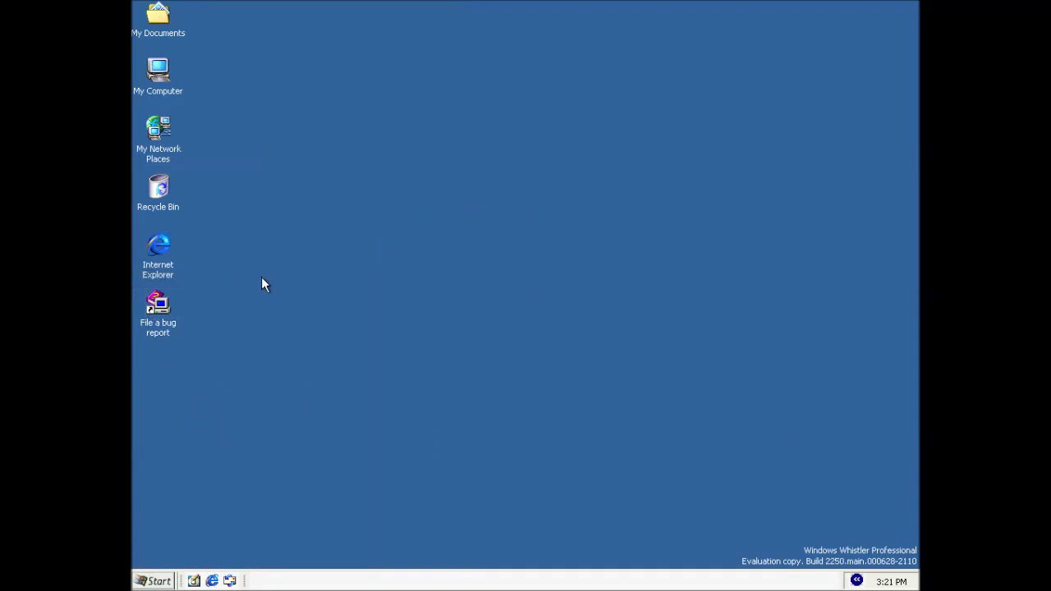
- Browse from My Computer to the StartPage folder in C:\WINNT\Web
{"action": "double_click", "coordinate": [153, 74]}
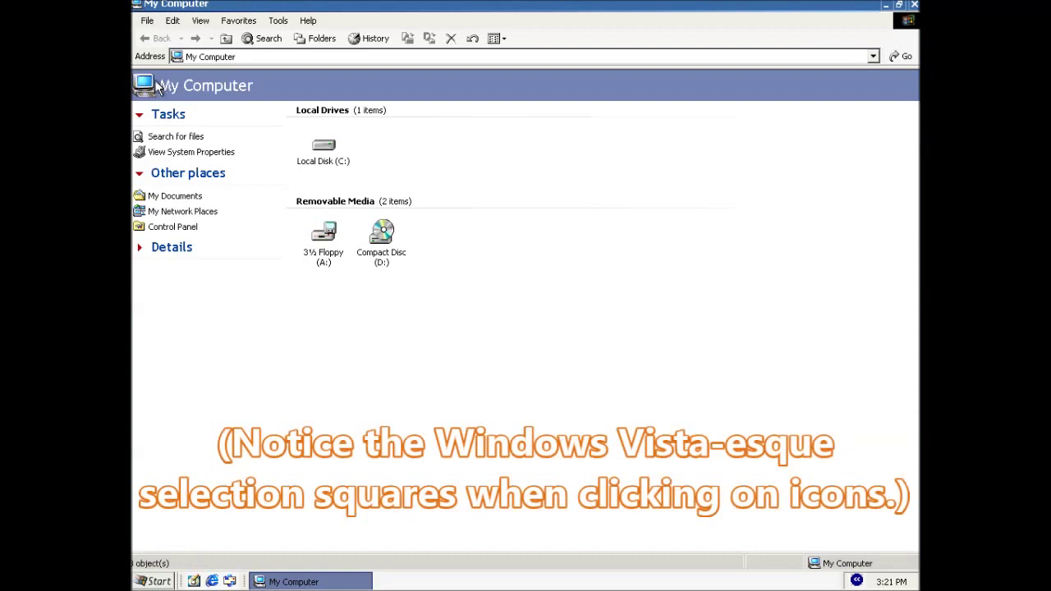
{"action": "double_click", "coordinate": [336, 165]}
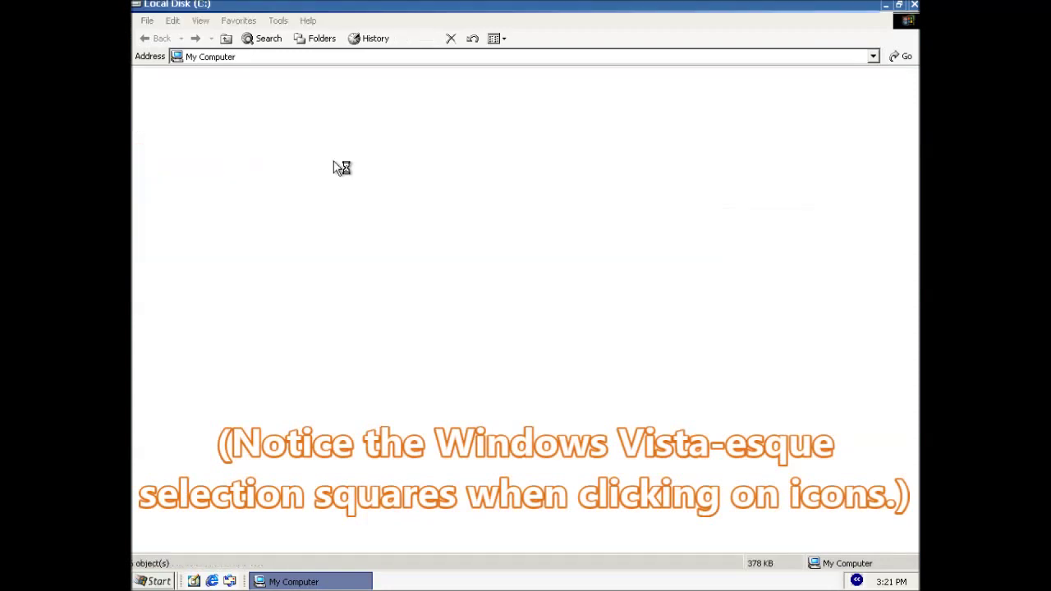
{"action": "double_click", "coordinate": [653, 87]}
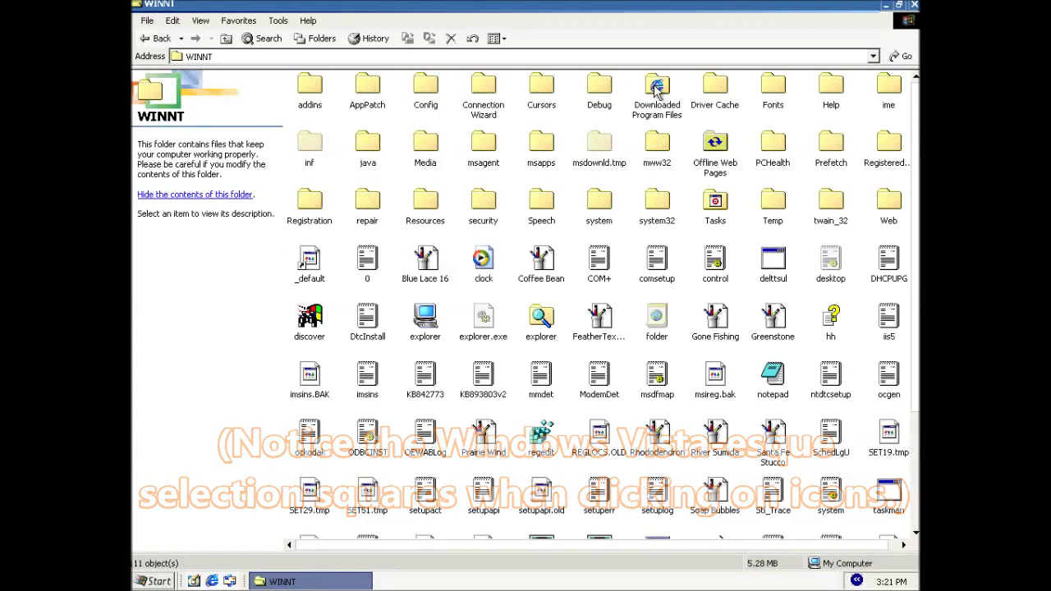
{"action": "double_click", "coordinate": [873, 211]}
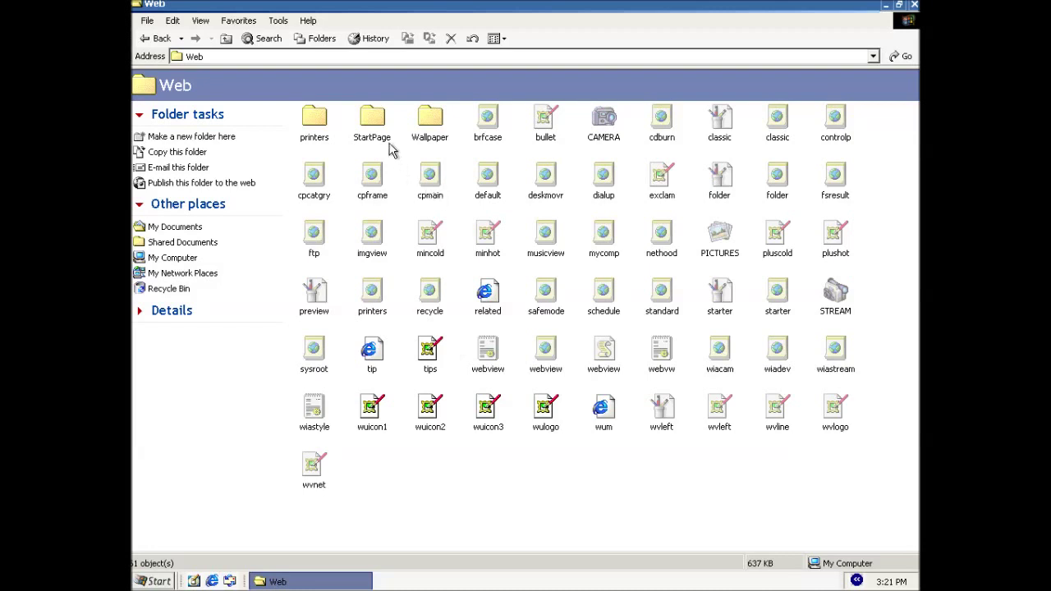
{"action": "double_click", "coordinate": [377, 117]}
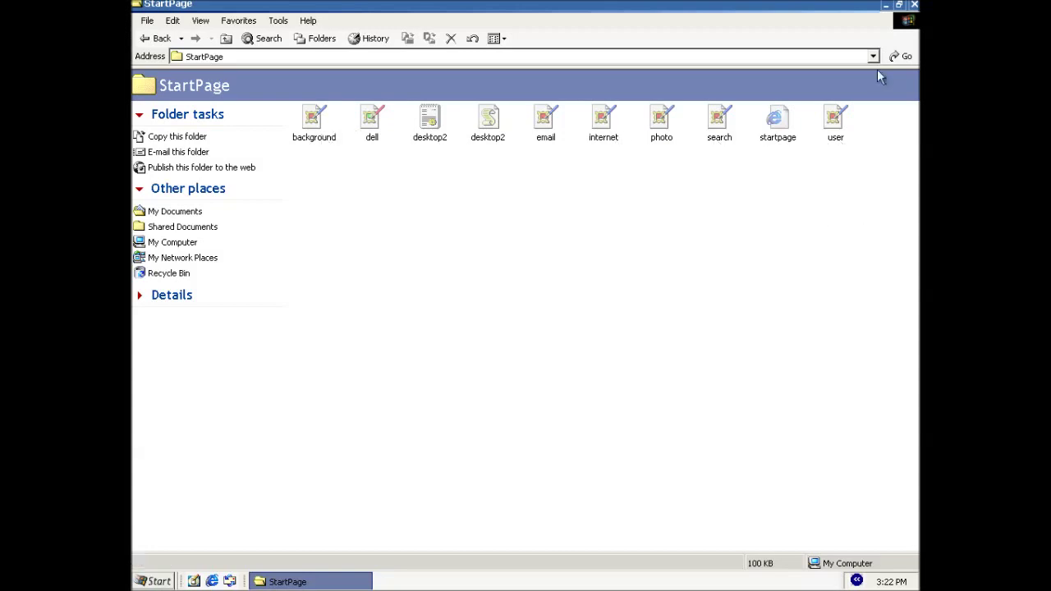
- Open the startpage HTML document, view it in a maximized browser window, and close both the browser and the StartPage folder
{"action": "left_click", "coordinate": [772, 146]}
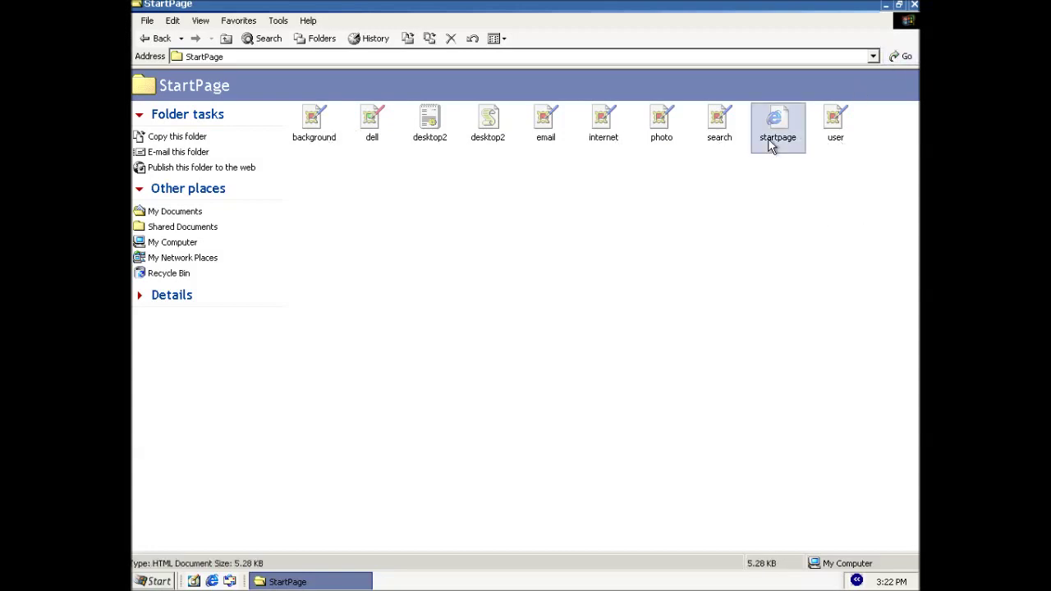
{"action": "double_click", "coordinate": [772, 146]}
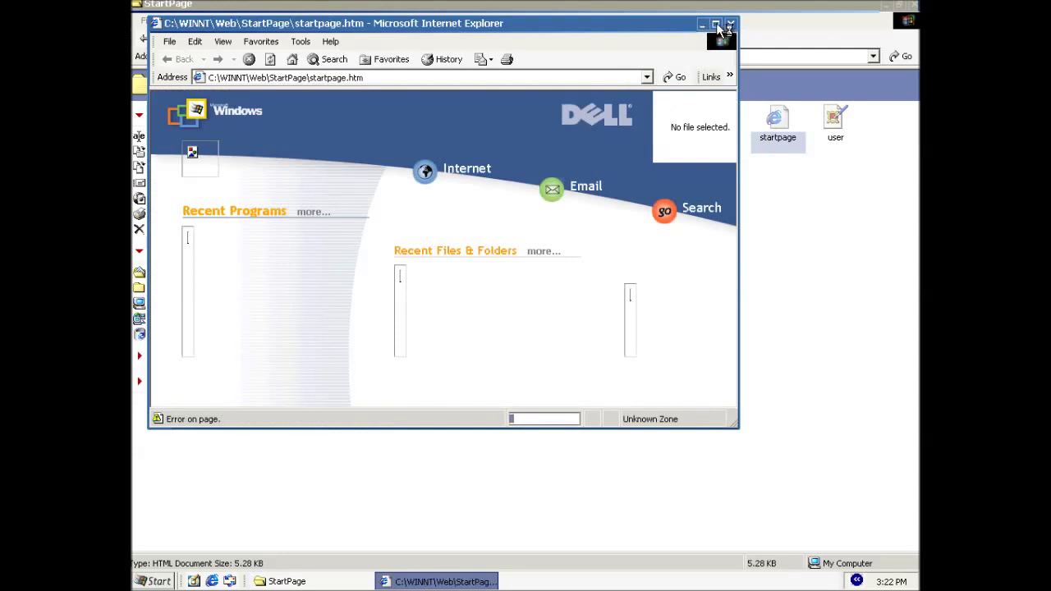
{"action": "left_click", "coordinate": [715, 25]}
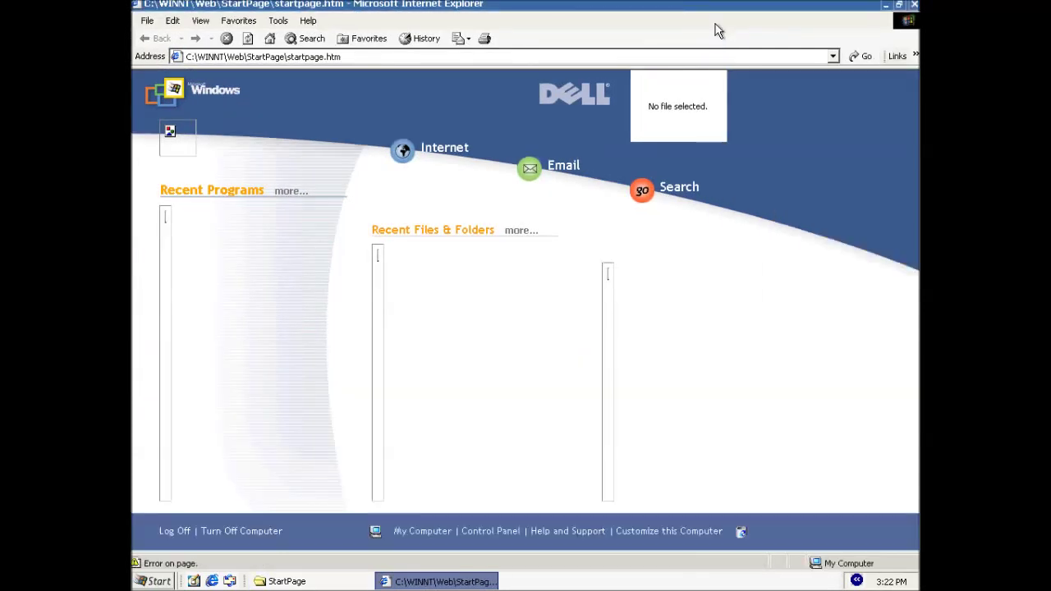
{"action": "left_click", "coordinate": [914, 5]}
{"action": "left_click", "coordinate": [914, 6]}
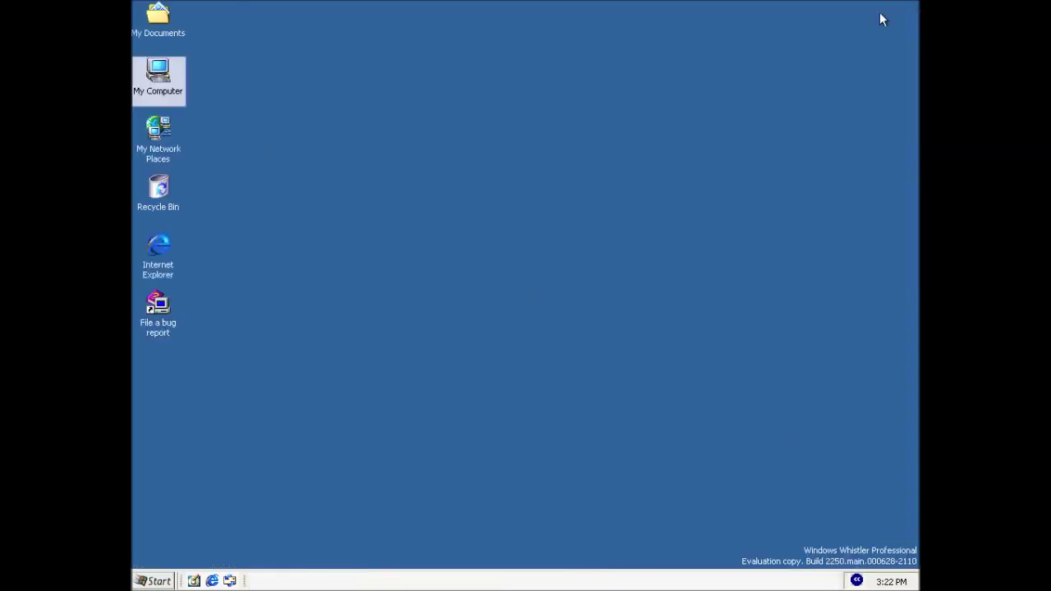
- Enable the startpage.htm Active Desktop item and enlarge it to cover the whole desktop
{"action": "right_click", "coordinate": [461, 150]}
{"action": "mouse_move", "coordinate": [488, 163]}
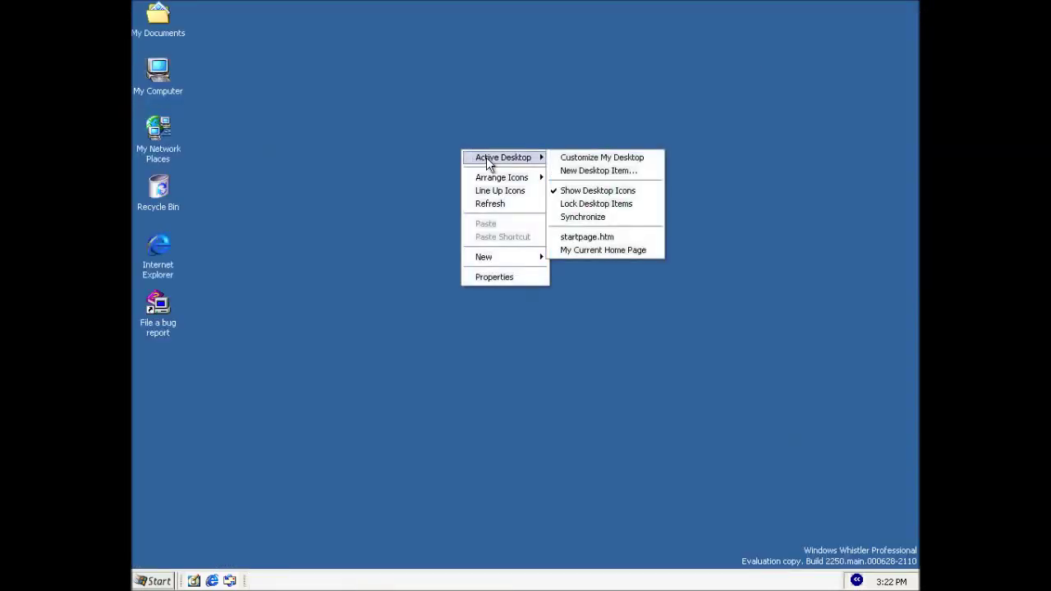
{"action": "left_click", "coordinate": [592, 238]}
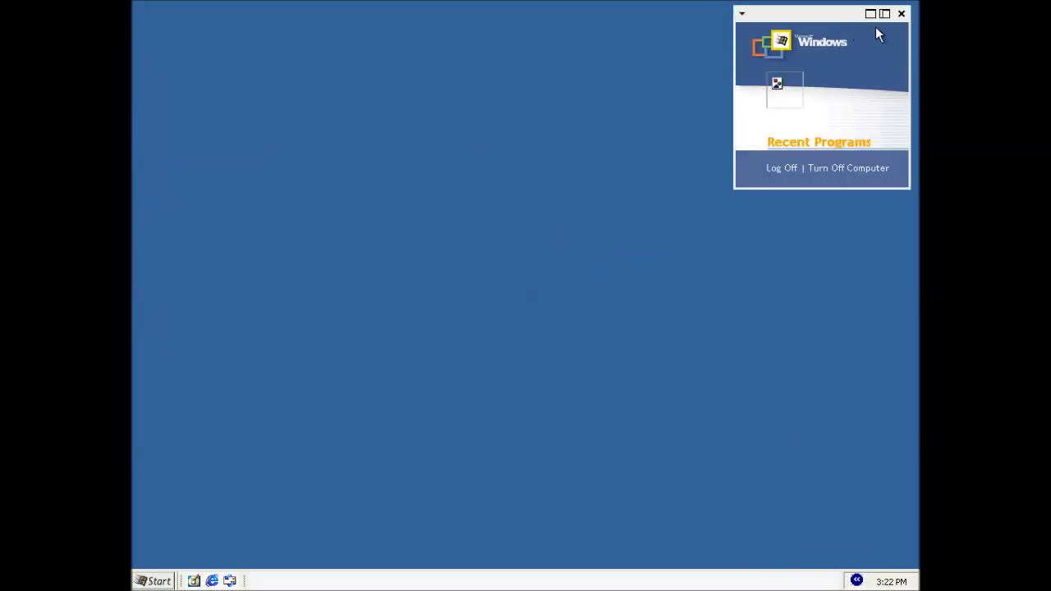
{"action": "left_click", "coordinate": [872, 17]}
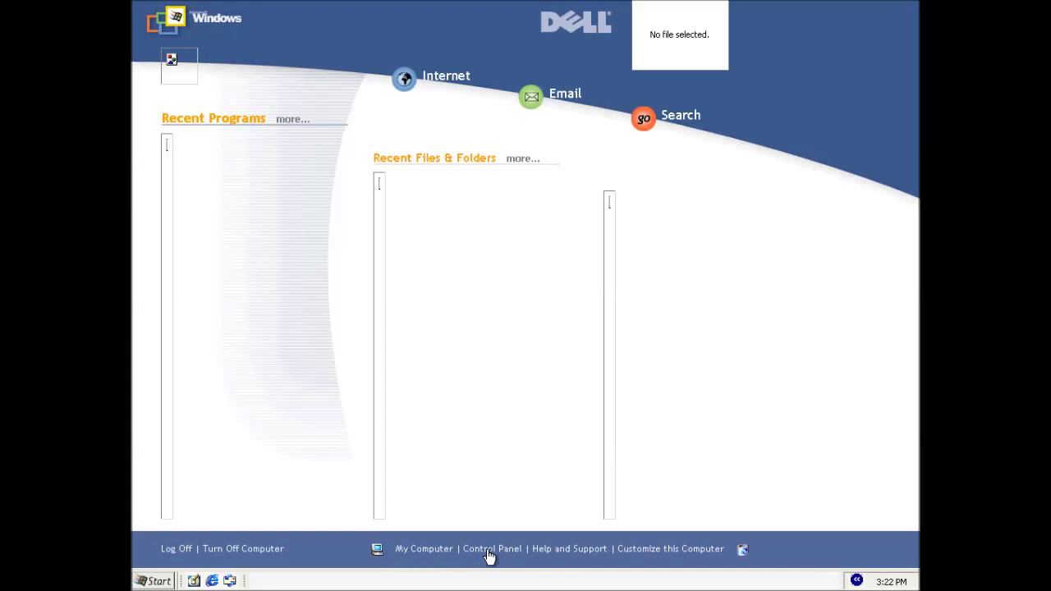
- Test the start page's Customize this Computer and Recycle Bin links, closing each window they open
{"action": "left_click", "coordinate": [682, 550]}
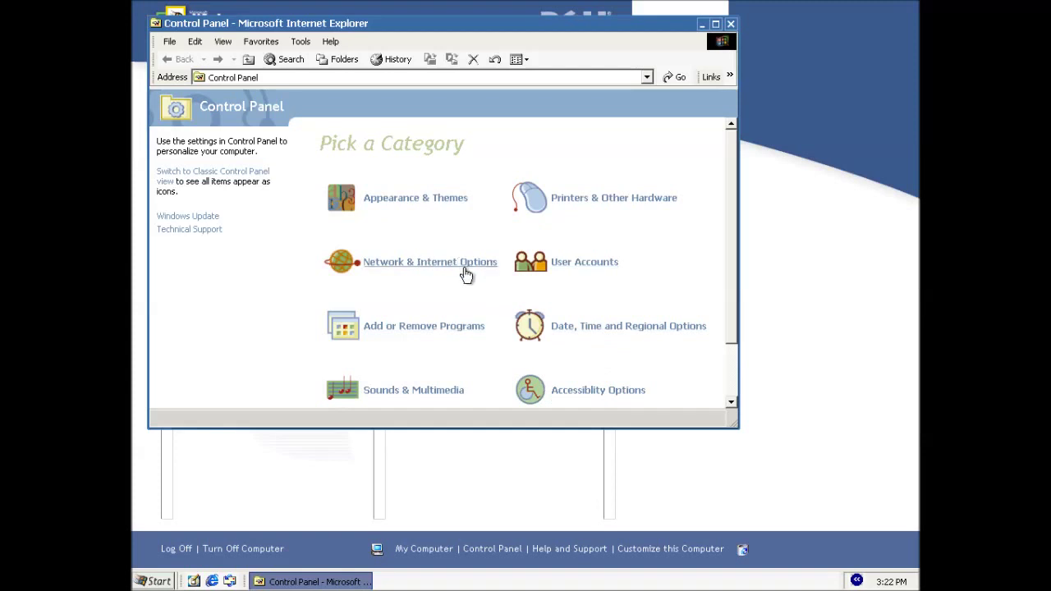
{"action": "left_click", "coordinate": [731, 25]}
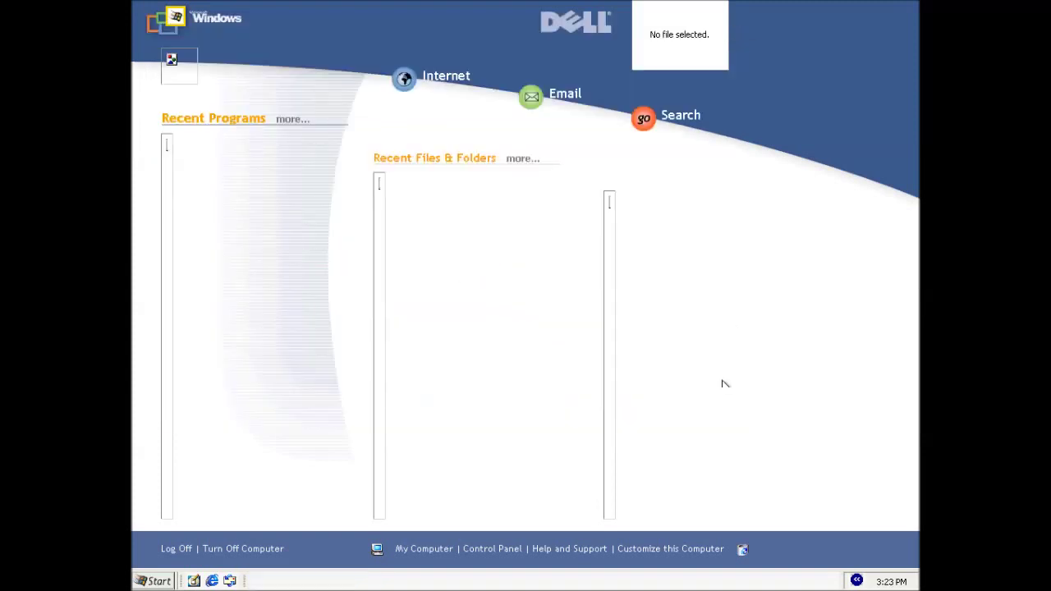
{"action": "left_click", "coordinate": [742, 550]}
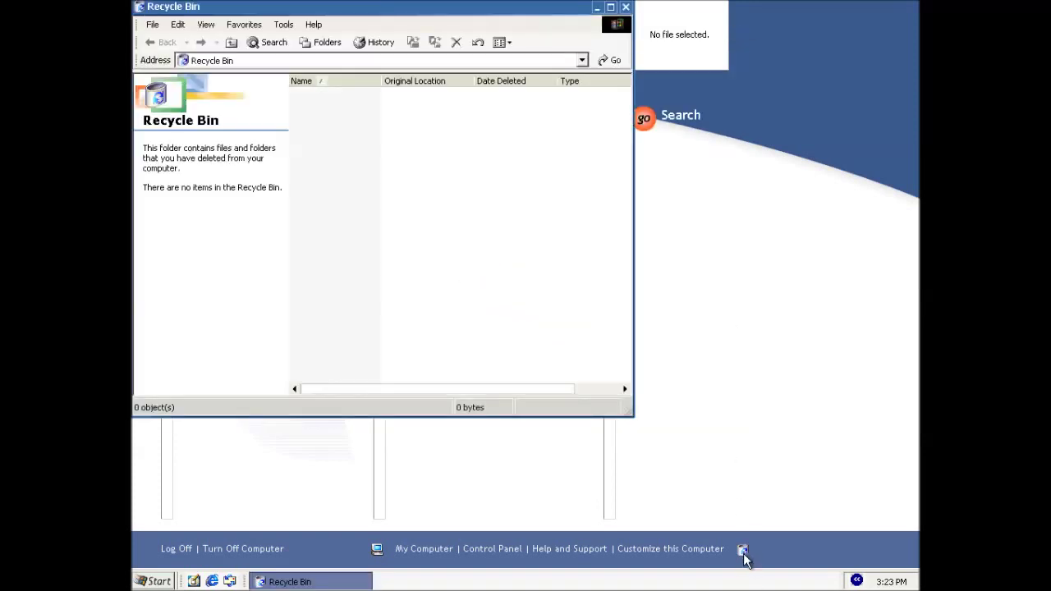
{"action": "left_click", "coordinate": [625, 9]}
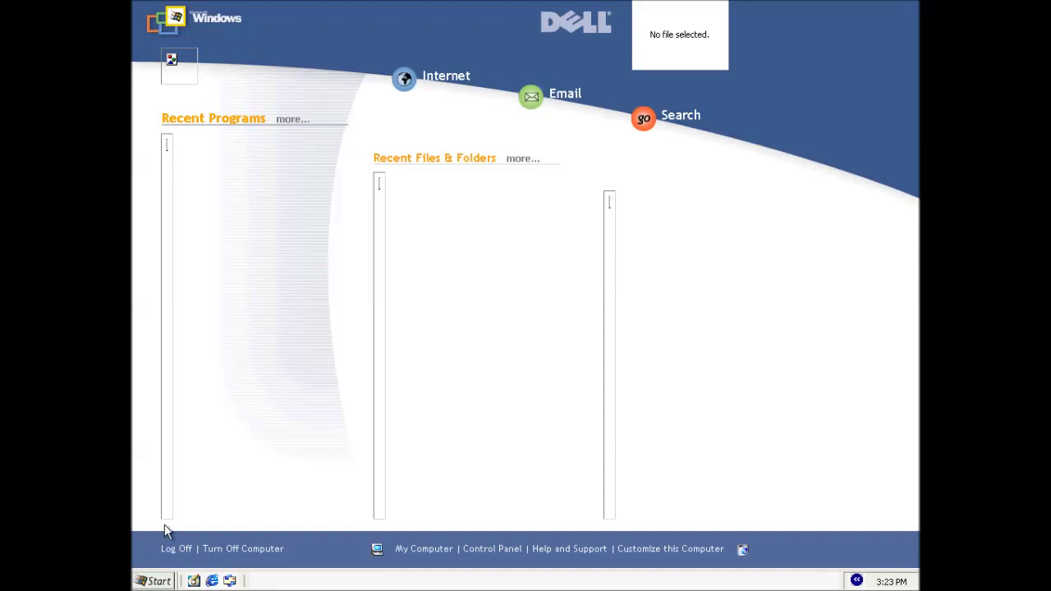
- Compare the Start menu with the desktop start page, opening and dismissing the menu several times
{"action": "left_click", "coordinate": [156, 582]}
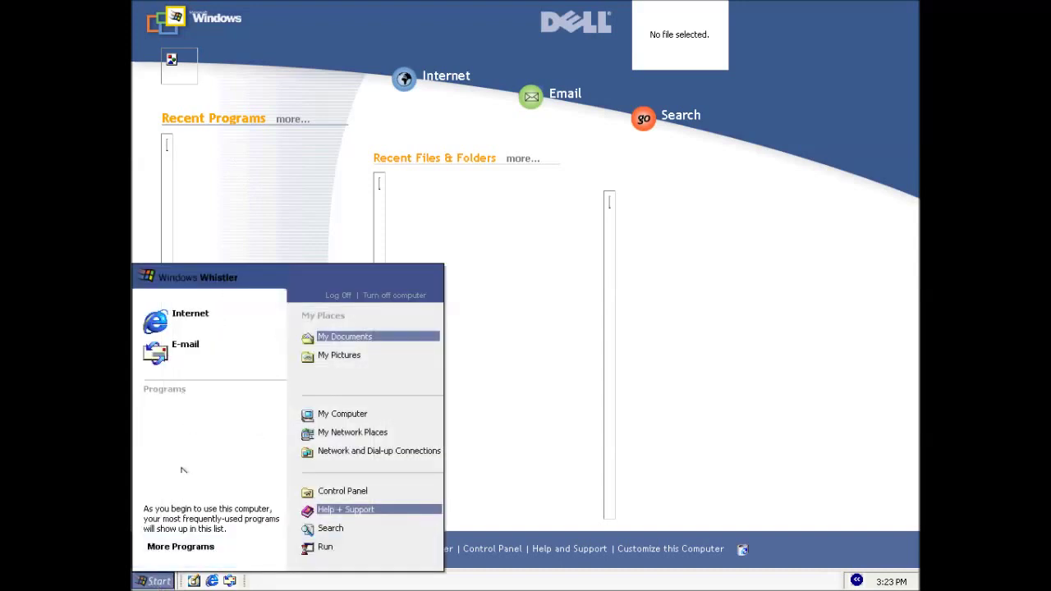
{"action": "left_click", "coordinate": [819, 286]}
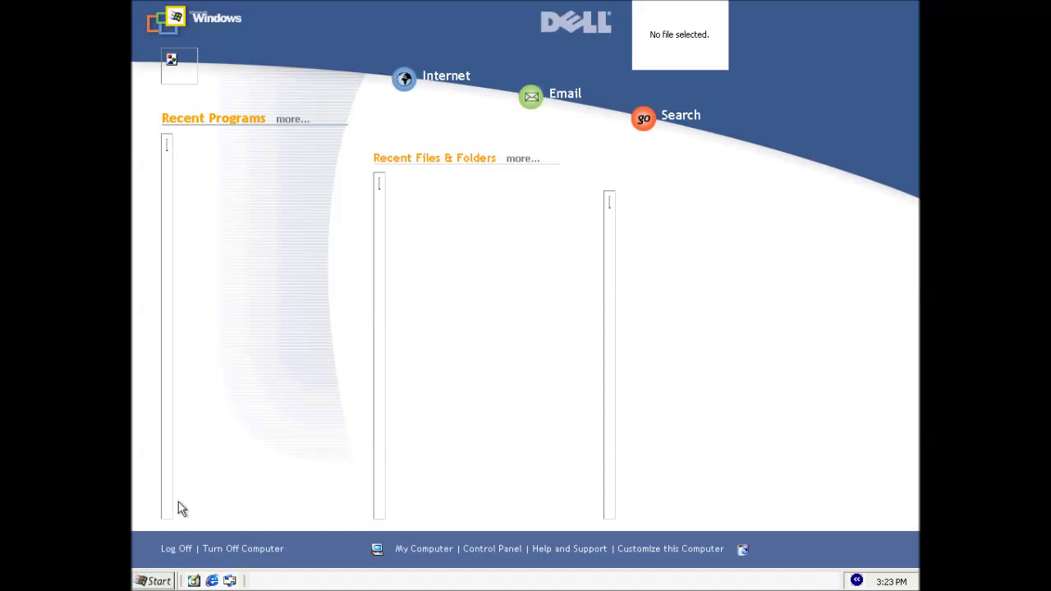
{"action": "left_click", "coordinate": [158, 582]}
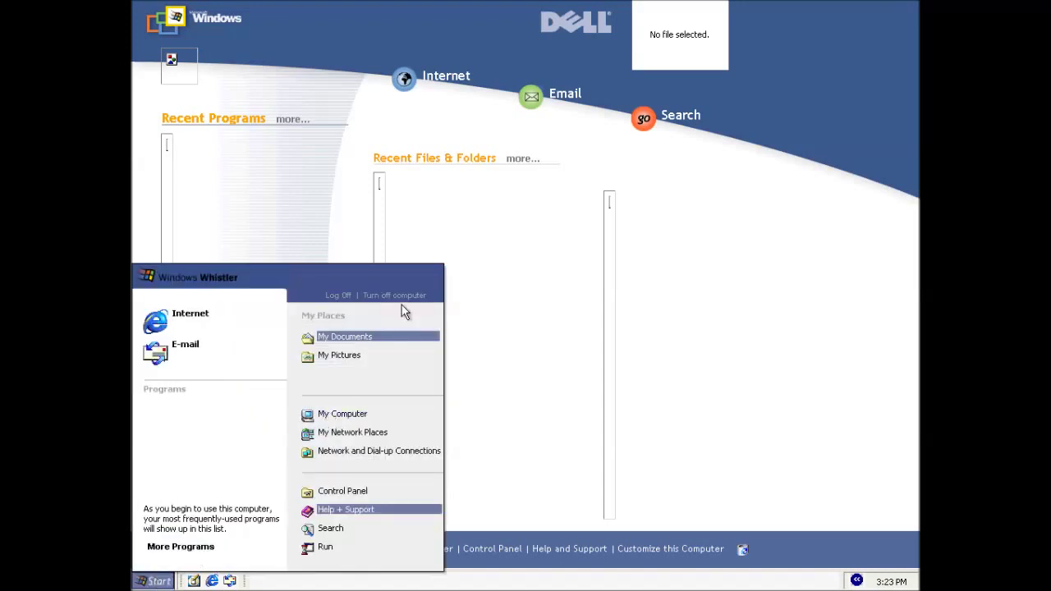
{"action": "left_click", "coordinate": [707, 256]}
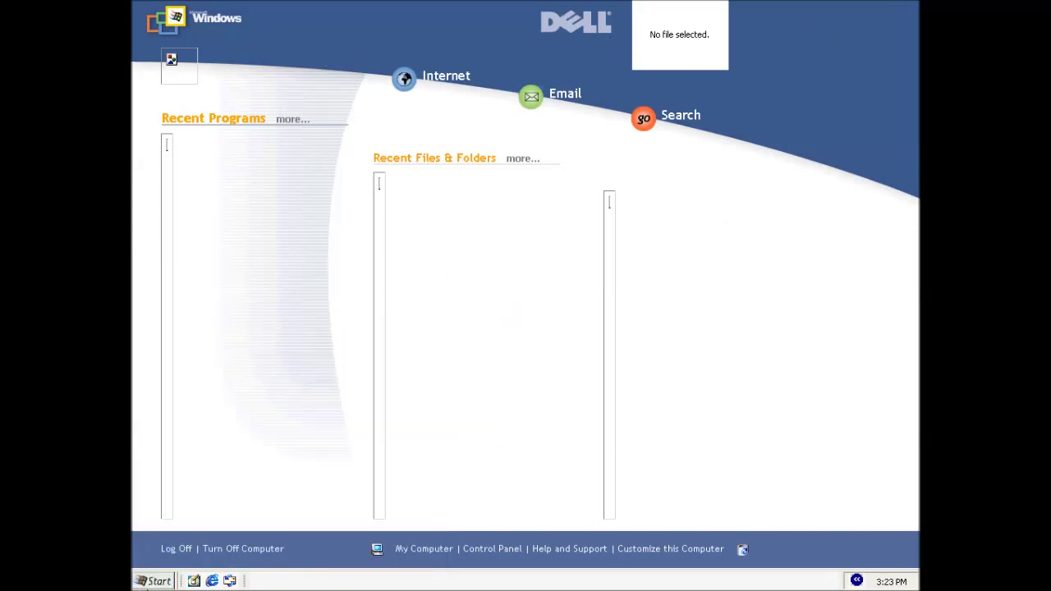
{"action": "left_click", "coordinate": [153, 581]}
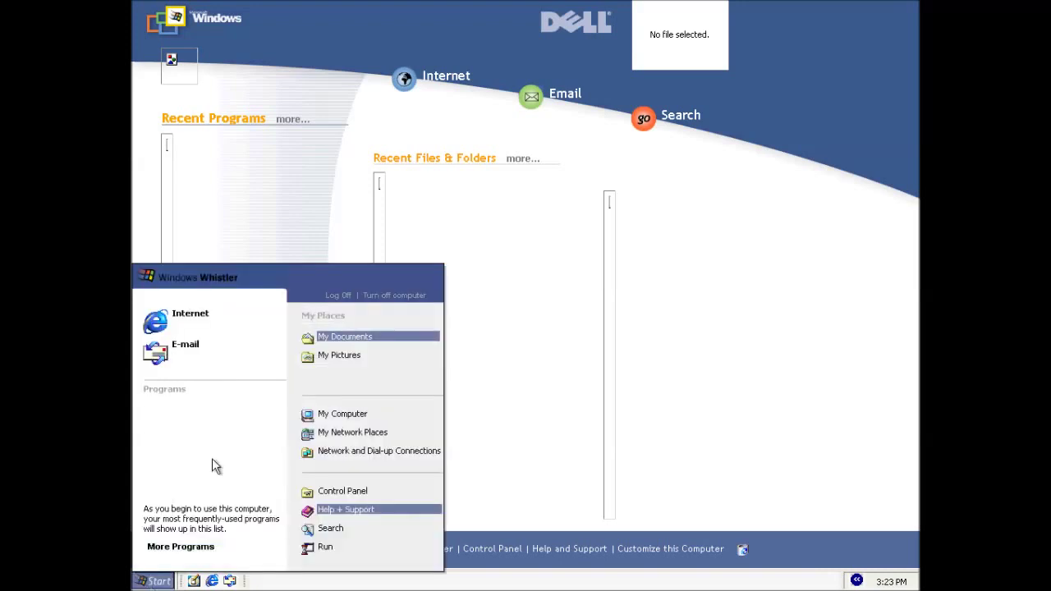
{"action": "left_click", "coordinate": [686, 279]}
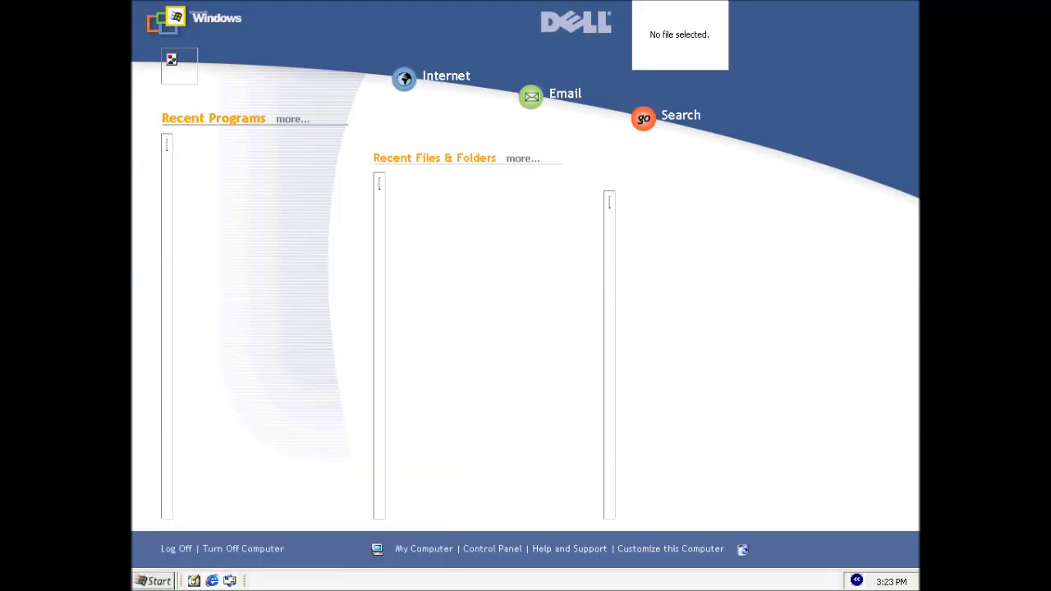
{"action": "key", "text": "super"}
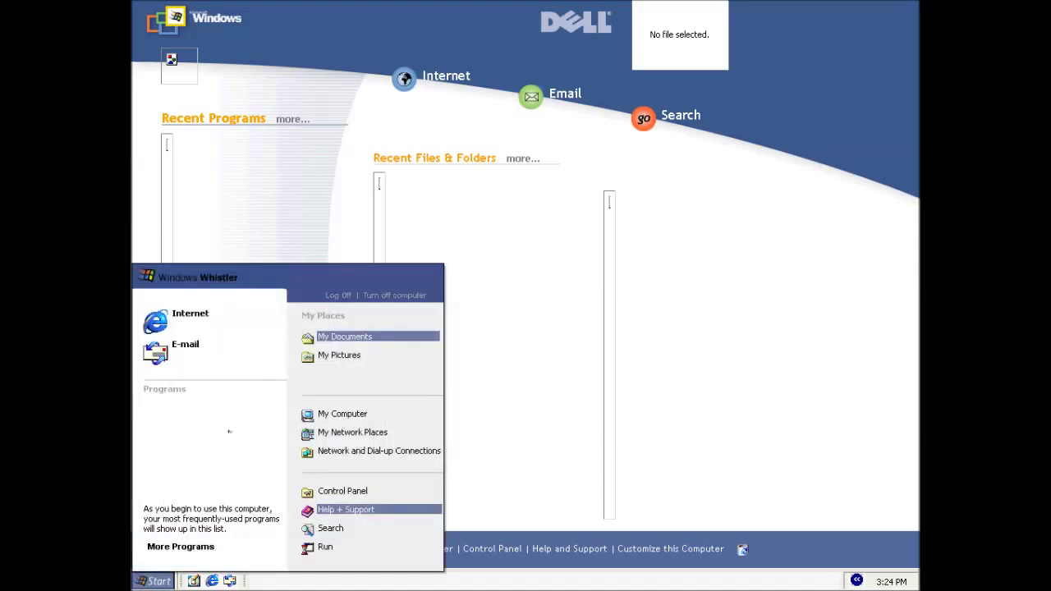
{"action": "left_click", "coordinate": [775, 290]}
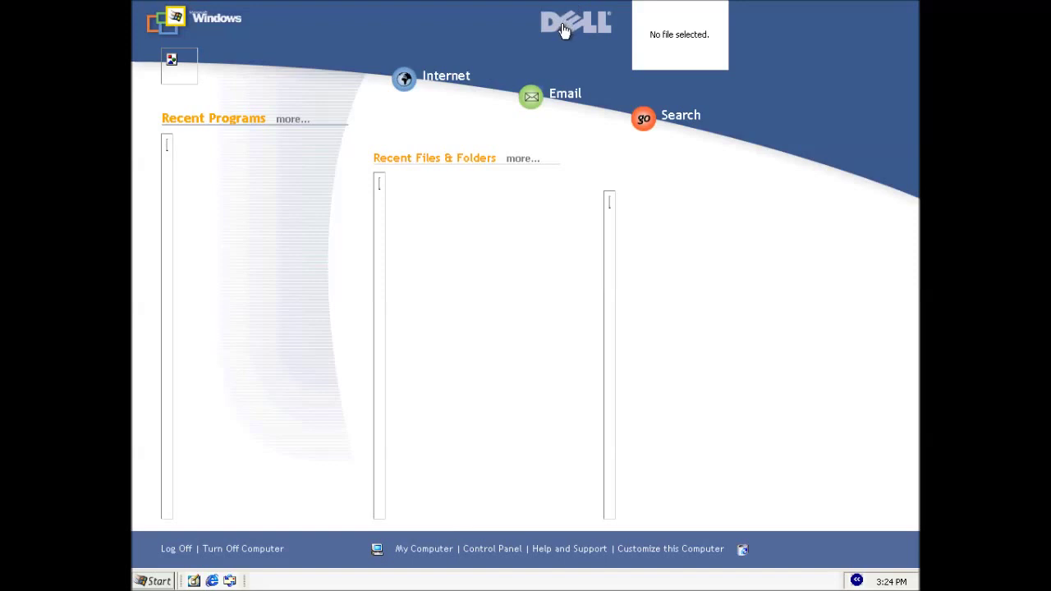
- Open the browser from the start page's Internet link, check the Internet Explorer version information, and close the About dialog
{"action": "left_click", "coordinate": [394, 79]}
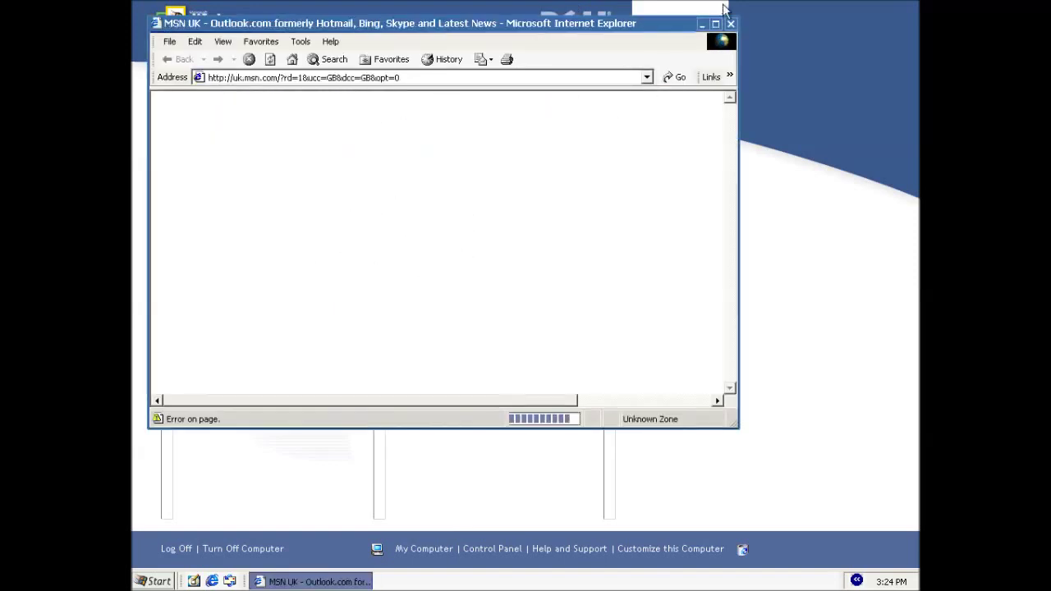
{"action": "left_click", "coordinate": [330, 41]}
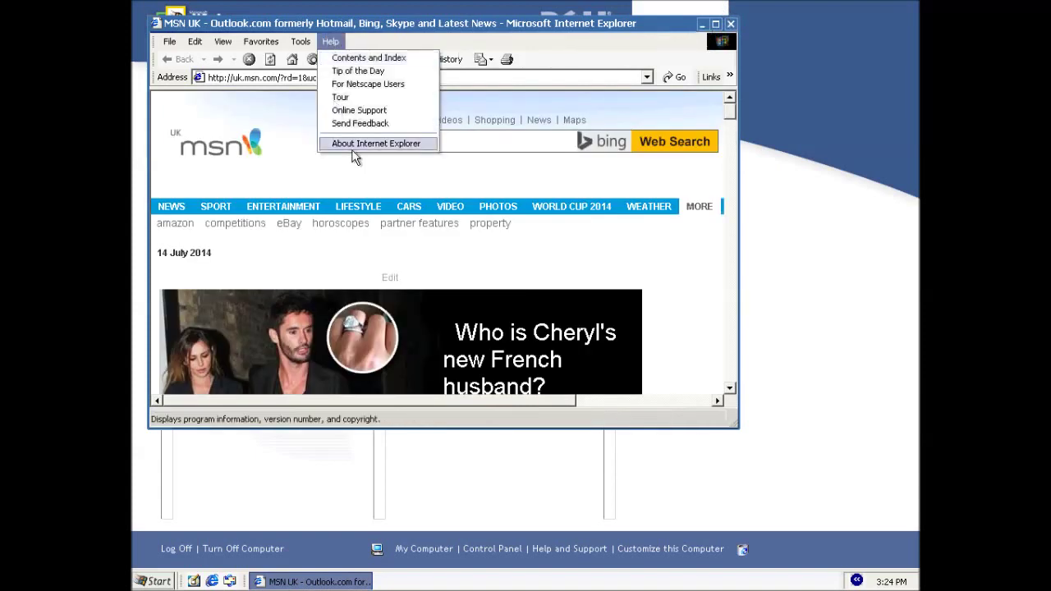
{"action": "left_click", "coordinate": [352, 151]}
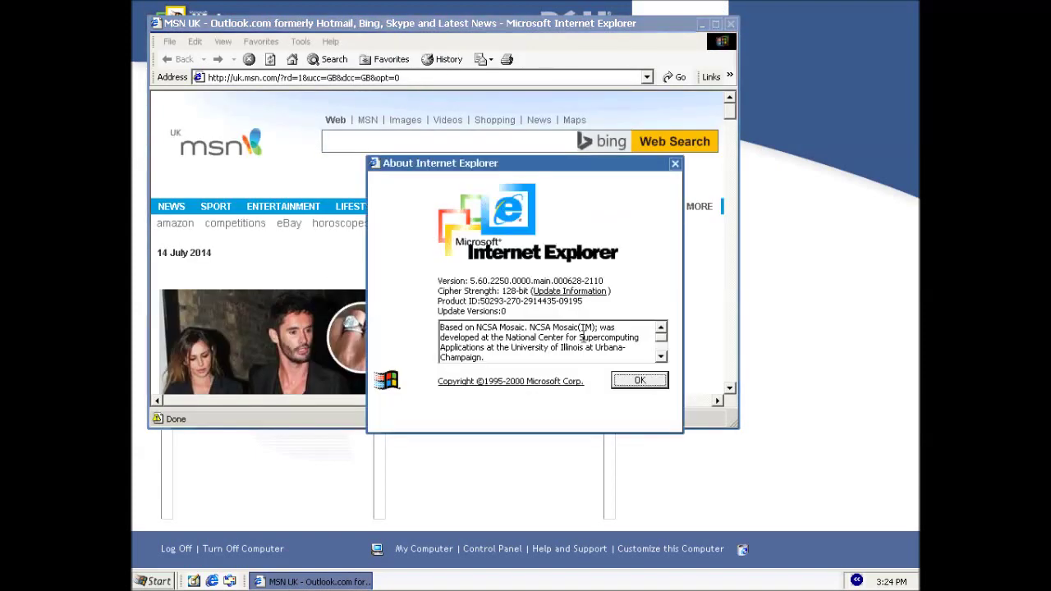
{"action": "left_click", "coordinate": [629, 382]}
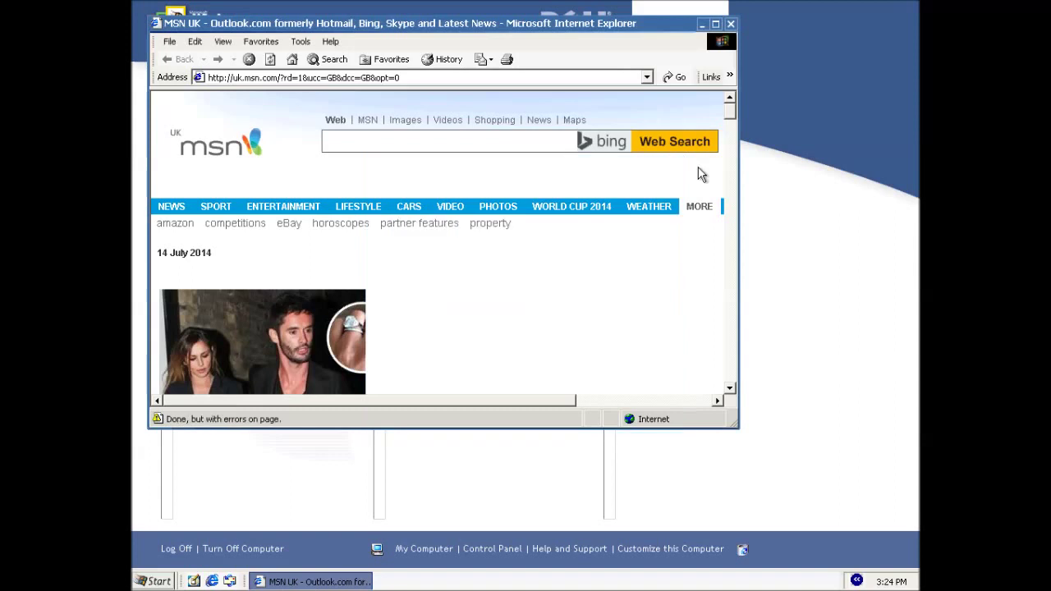
- Close the browser and test the start page's Email and Search links, cancelling the e-mail account setup and closing the search window
{"action": "left_click", "coordinate": [731, 25]}
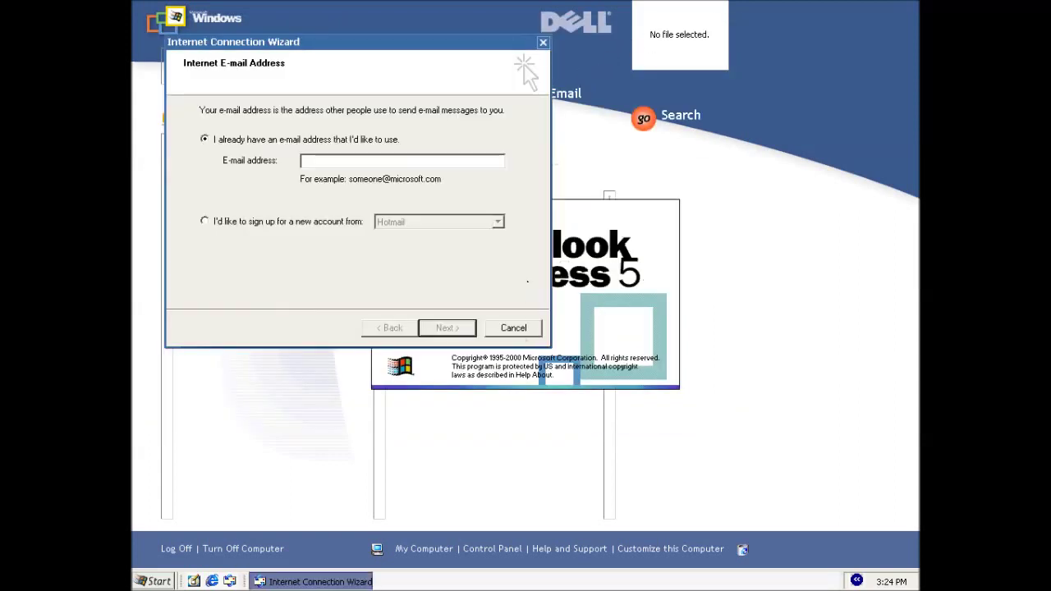
{"action": "left_click", "coordinate": [513, 328]}
{"action": "key", "text": "Return"}
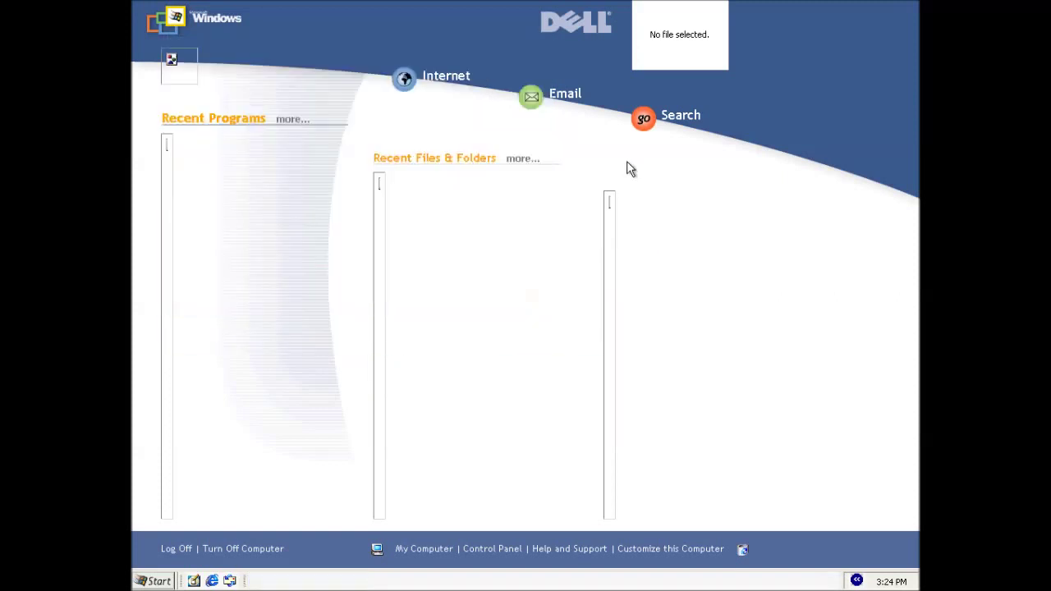
{"action": "left_click", "coordinate": [641, 122]}
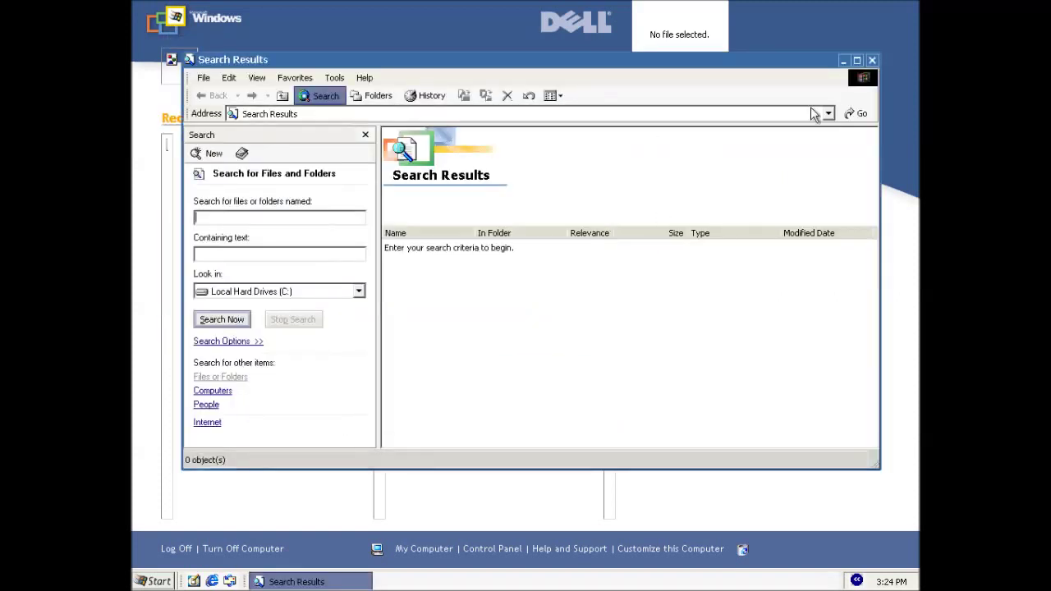
{"action": "left_click", "coordinate": [872, 60]}
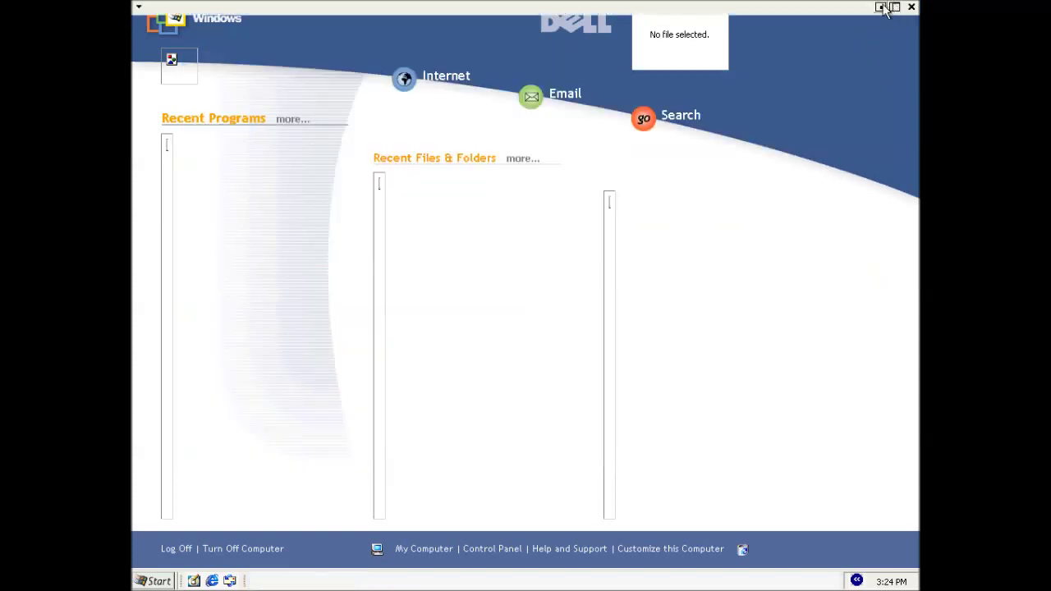
- Restore the start page item to its small size, move it to mid-desktop, close it and refresh the desktop
{"action": "left_click", "coordinate": [881, 7]}
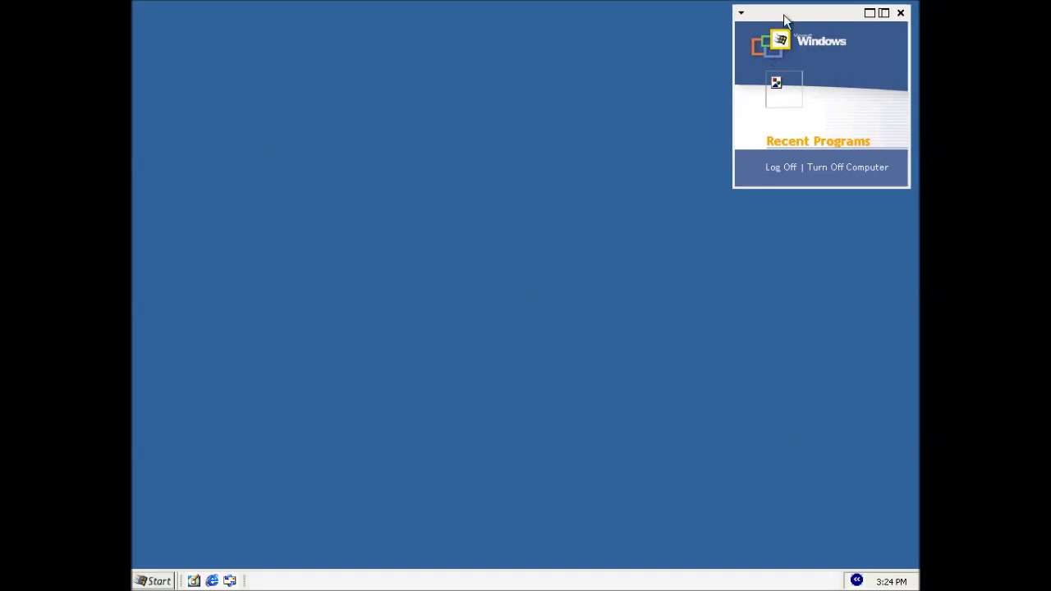
{"action": "left_click_drag", "start_coordinate": [781, 18], "coordinate": [531, 216]}
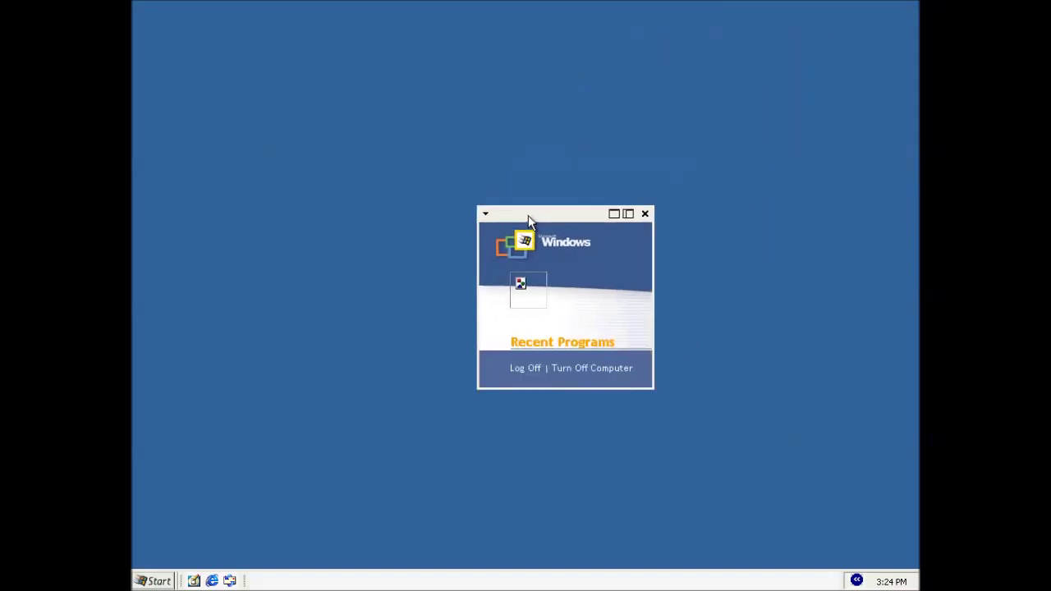
{"action": "left_click", "coordinate": [645, 214]}
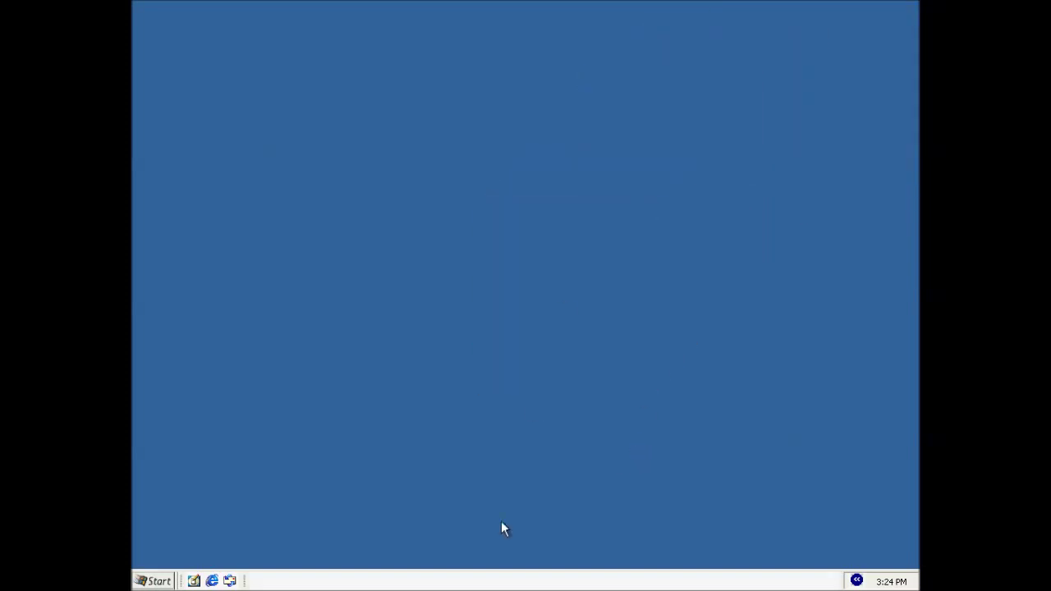
{"action": "right_click", "coordinate": [491, 196]}
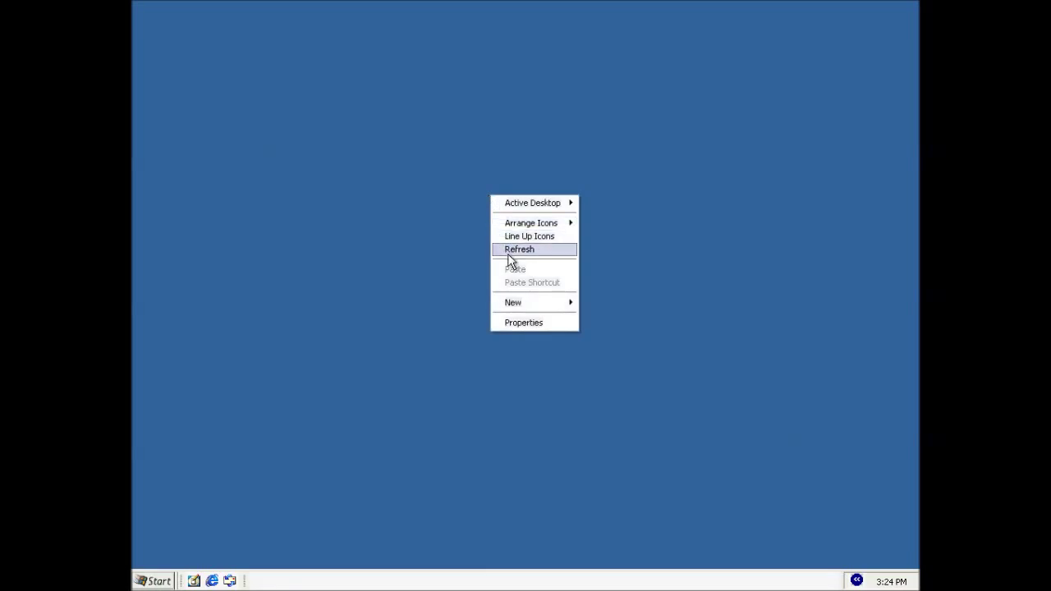
{"action": "left_click", "coordinate": [509, 250]}
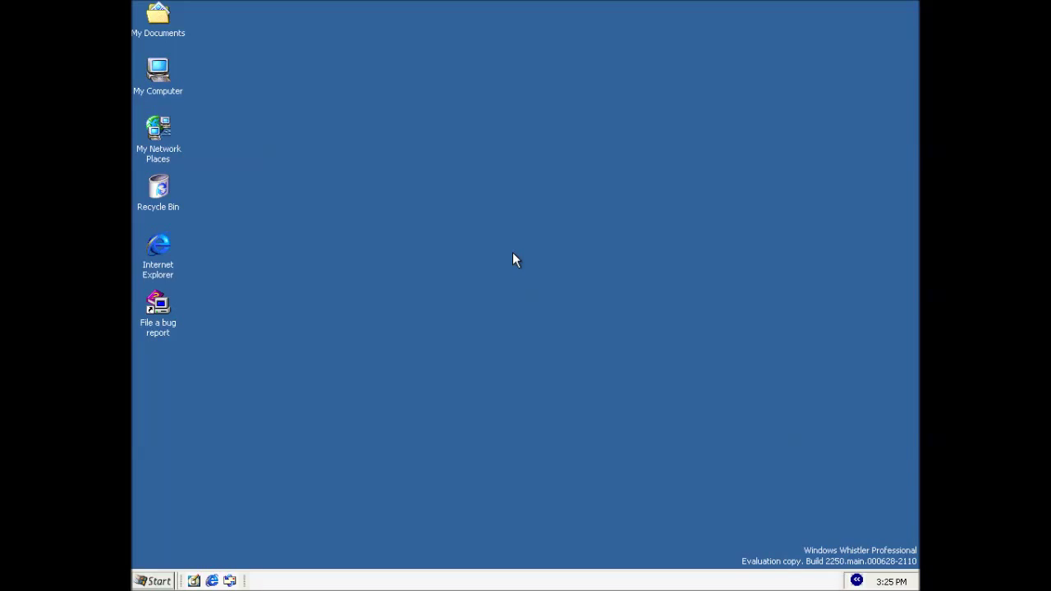
- Examine the Start menu and the Accessories group under More Programs, dismissing and reopening the menu
{"action": "left_click", "coordinate": [158, 578]}
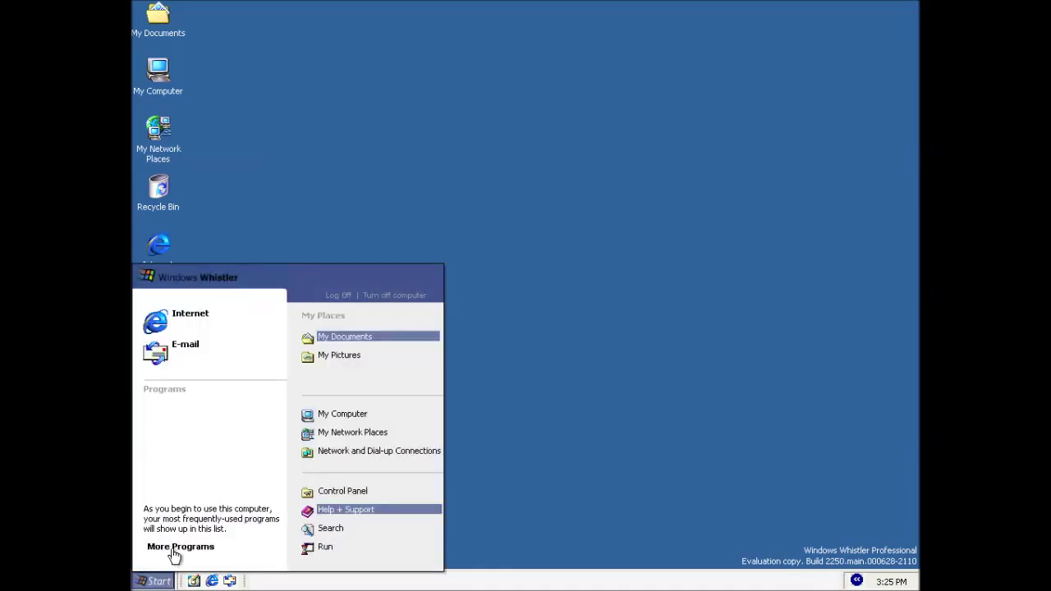
{"action": "left_click", "coordinate": [174, 556]}
{"action": "mouse_move", "coordinate": [280, 484]}
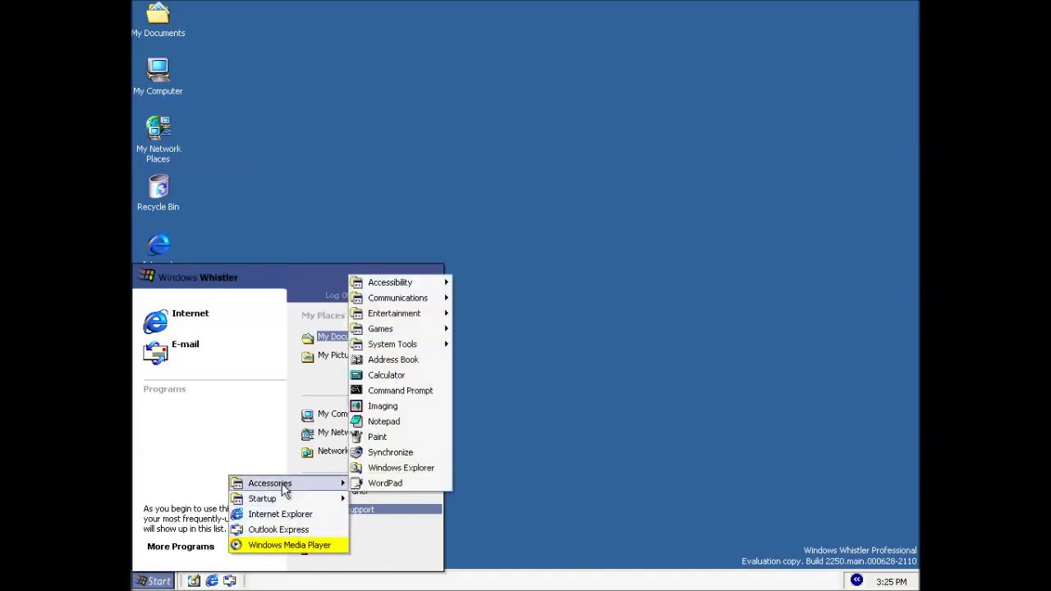
{"action": "left_click", "coordinate": [527, 456]}
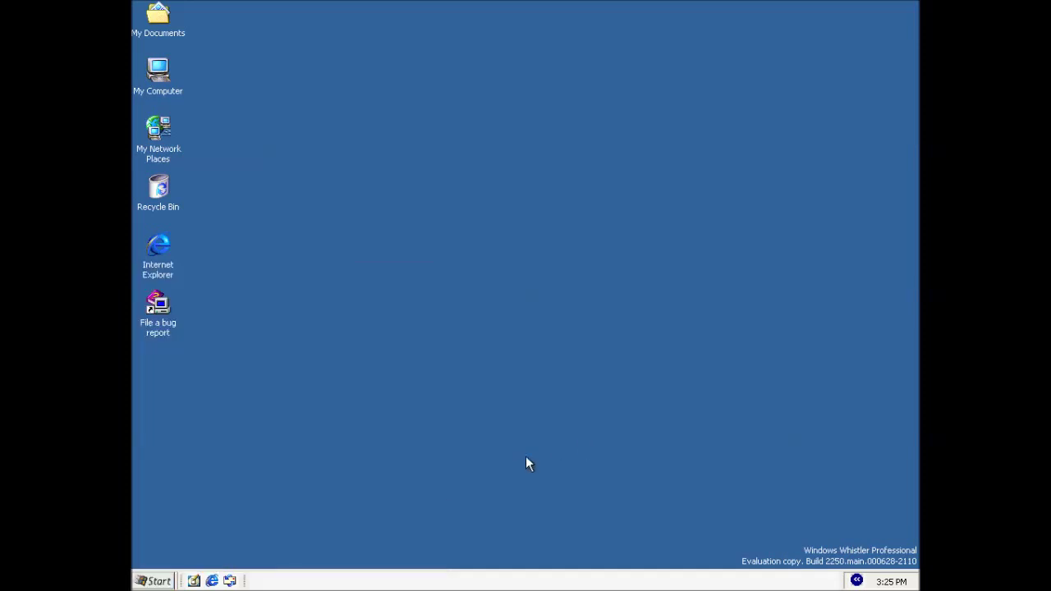
{"action": "left_click", "coordinate": [151, 584]}
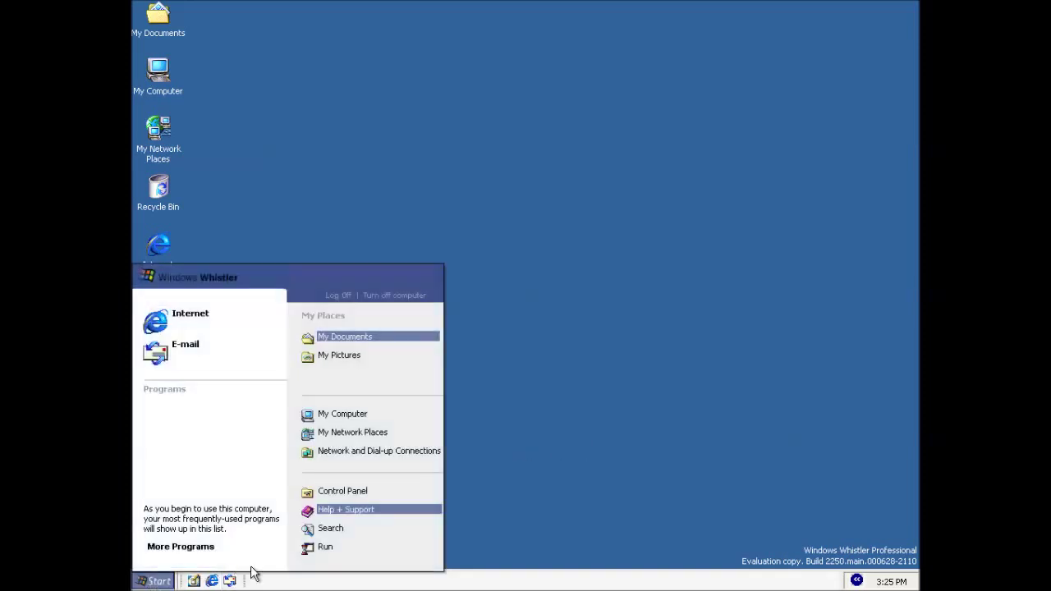
{"action": "left_click", "coordinate": [508, 439]}
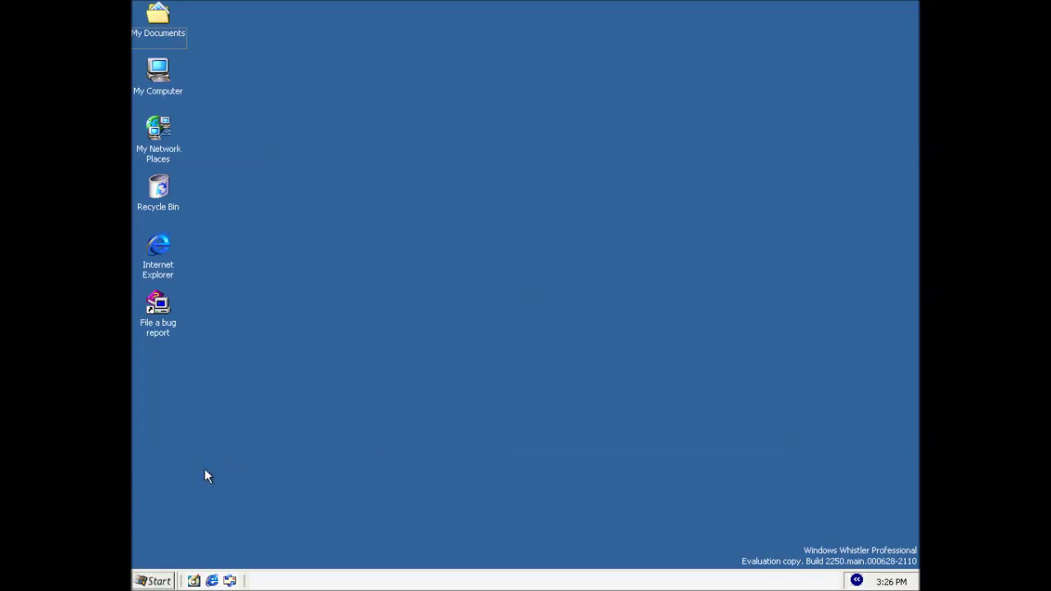
{"action": "left_click", "coordinate": [160, 581]}
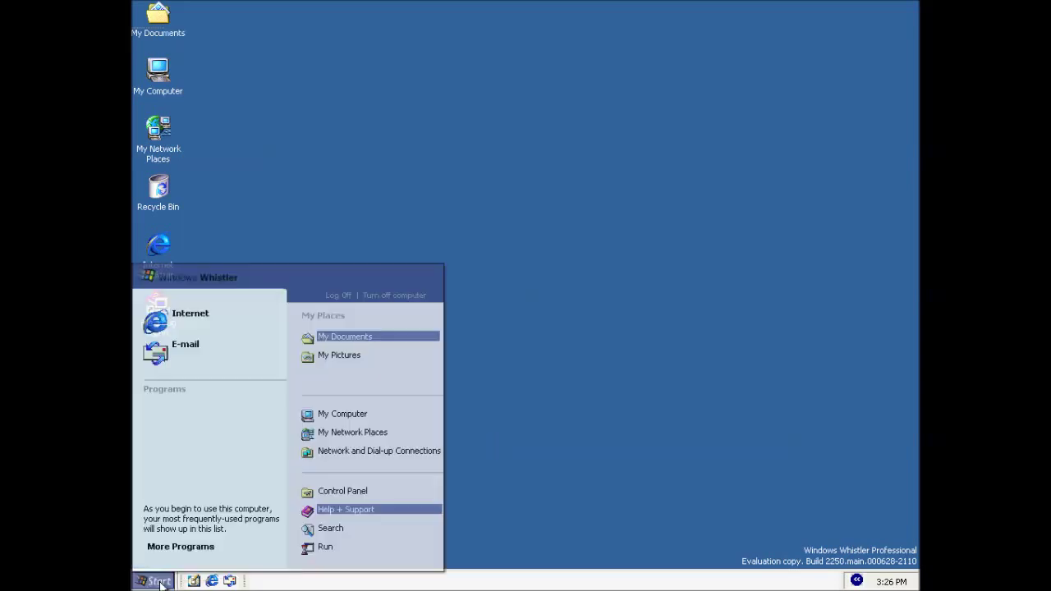